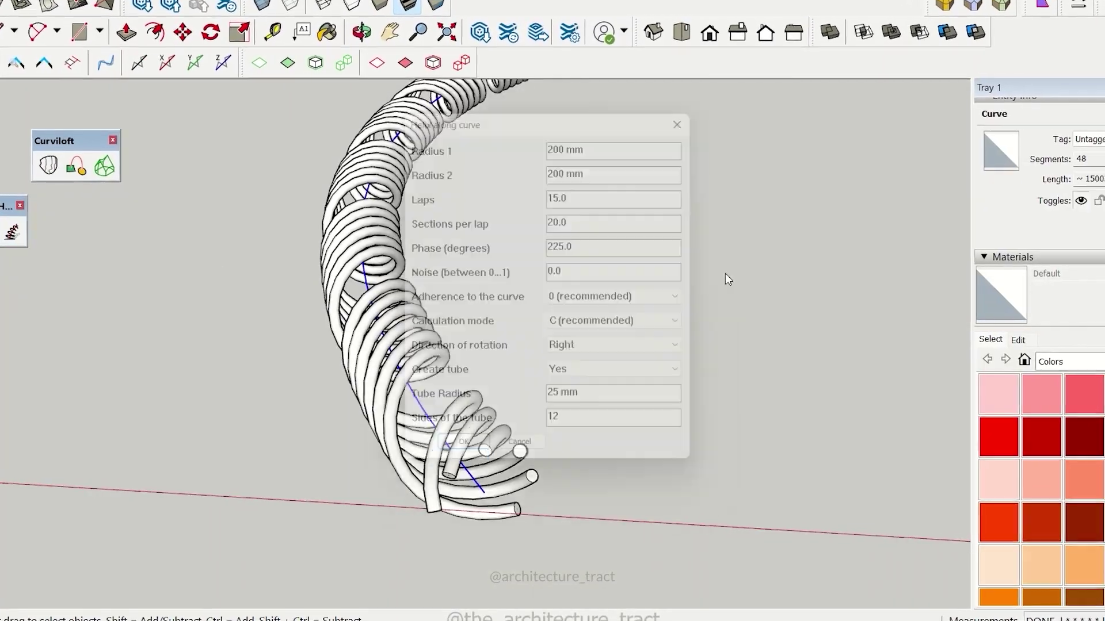
Set the phase of the helix along the curve to 27 degrees.
{"action": "double_click", "coordinate": [575, 244]}
{"action": "type", "text": "27"}
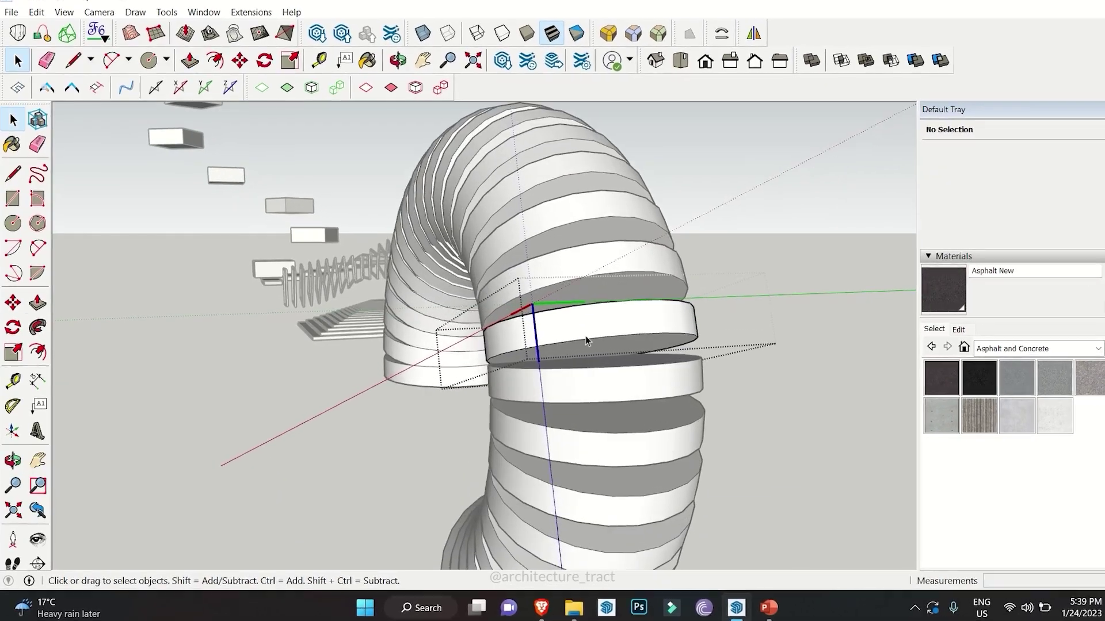
Push/Pull the underside face of the ring component open for editing in the curved stack upward.
{"action": "key", "text": "p"}
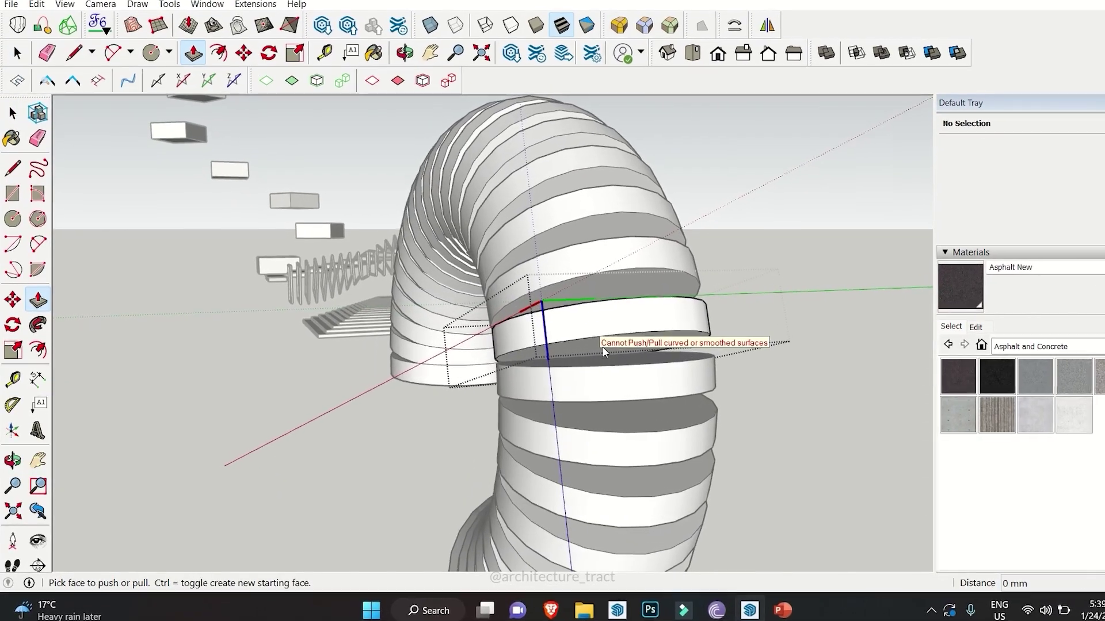
{"action": "left_click_drag", "start_coordinate": [596, 337], "coordinate": [594, 315]}
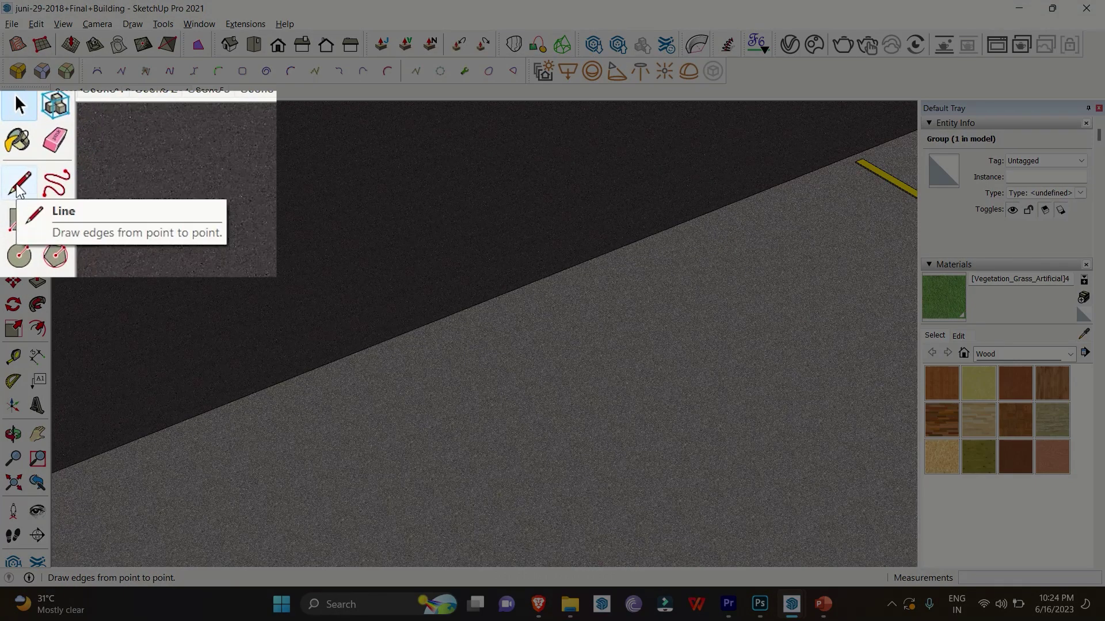
Draw one straight line on the light paving, parallel to the edge of the dark road.
{"action": "left_click", "coordinate": [14, 154]}
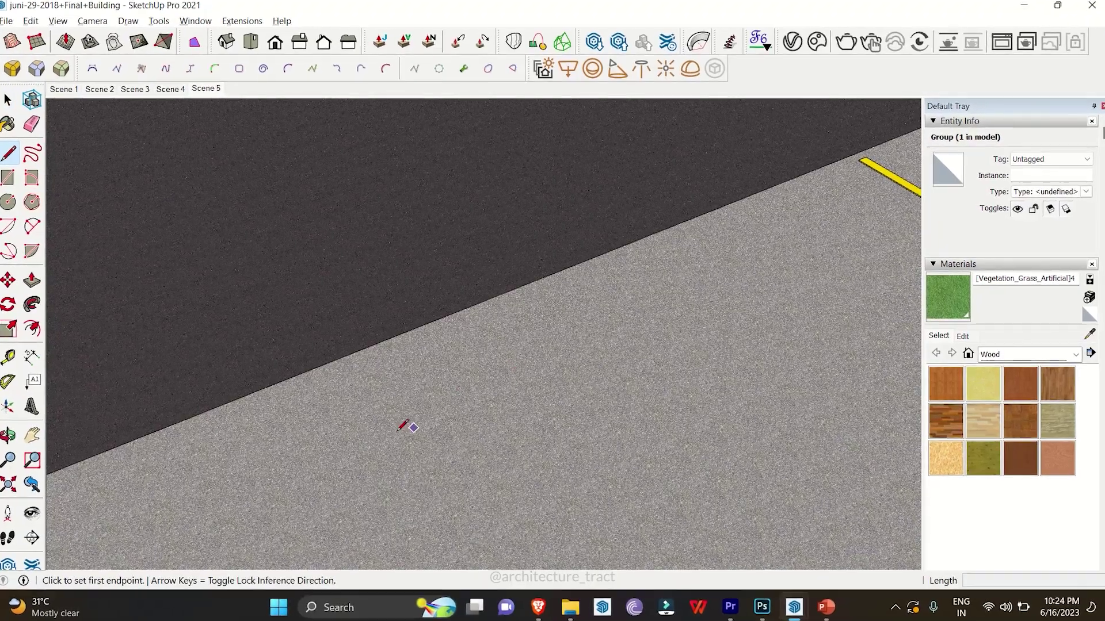
{"action": "left_click", "coordinate": [324, 438]}
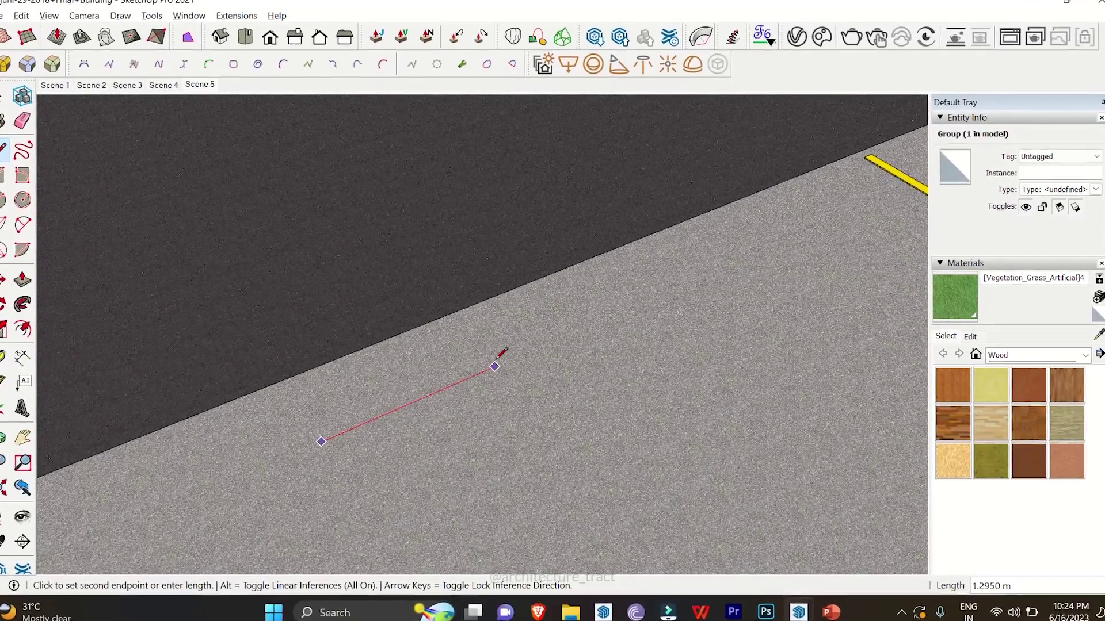
{"action": "left_click", "coordinate": [517, 357]}
{"action": "key", "text": "space"}
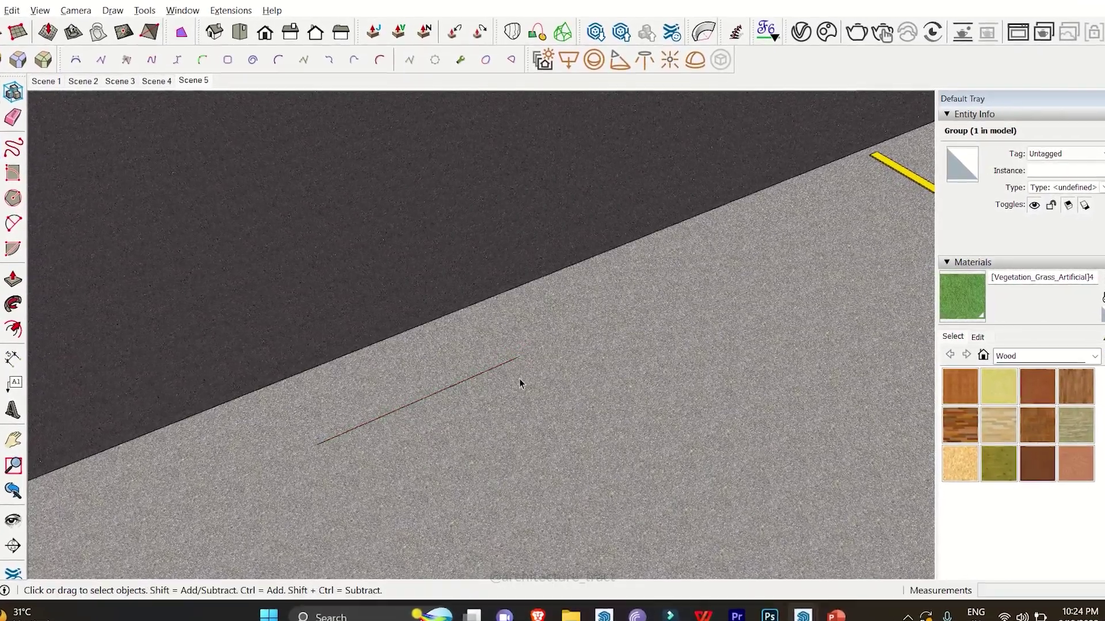
Draw more short line segments on the paving, below the first line and parallel to it.
{"action": "key", "text": "l"}
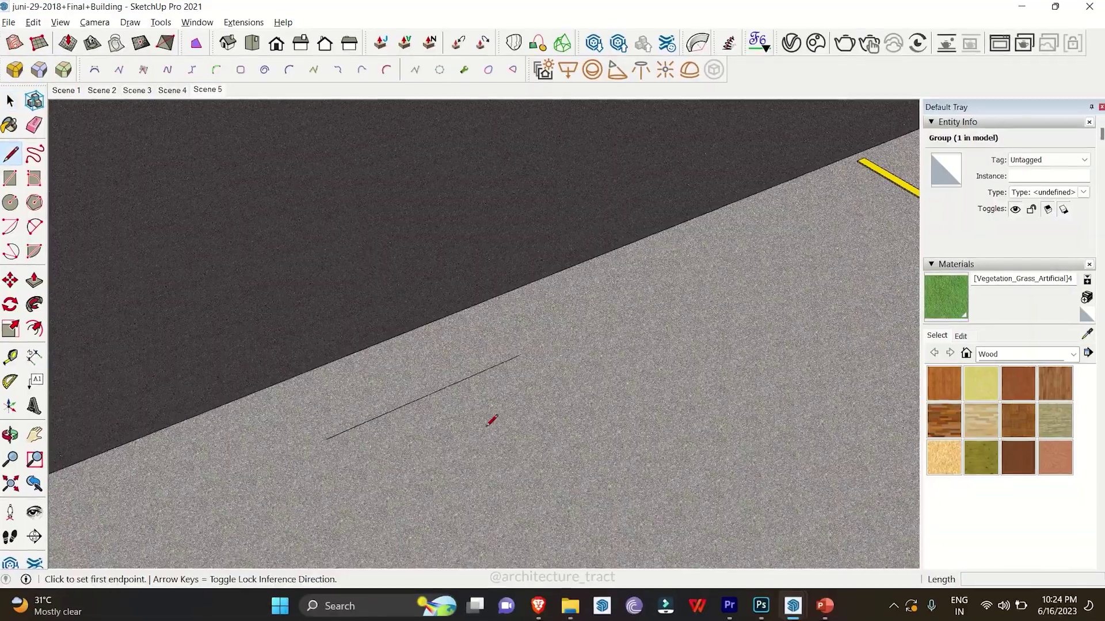
{"action": "left_click", "coordinate": [347, 463]}
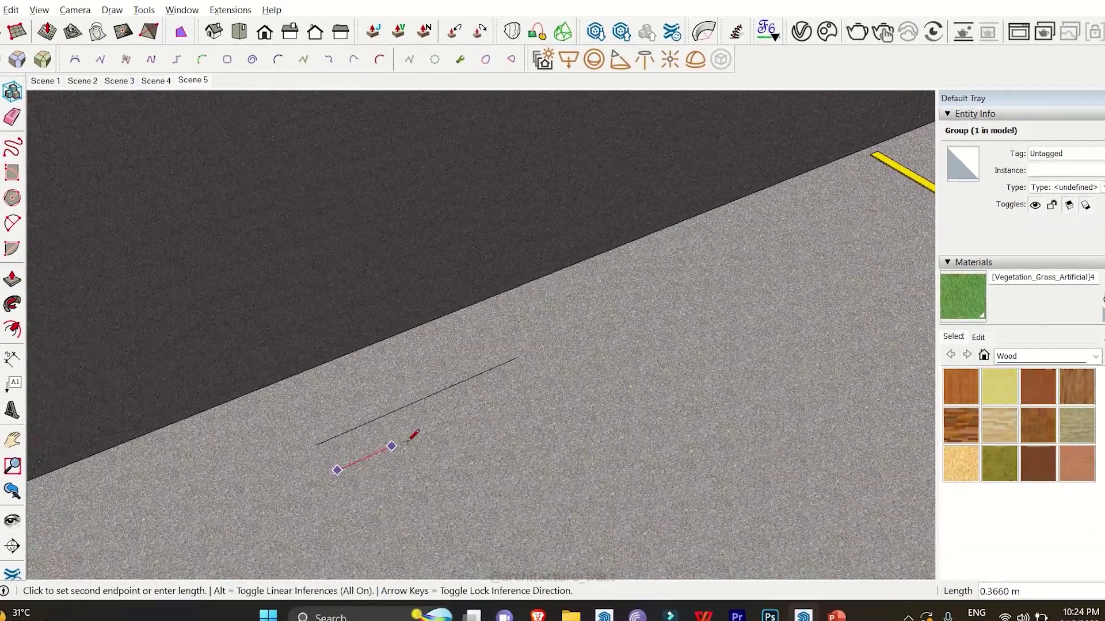
{"action": "left_click", "coordinate": [447, 423]}
{"action": "left_click", "coordinate": [473, 460]}
{"action": "left_click", "coordinate": [546, 424]}
{"action": "key", "text": "space"}
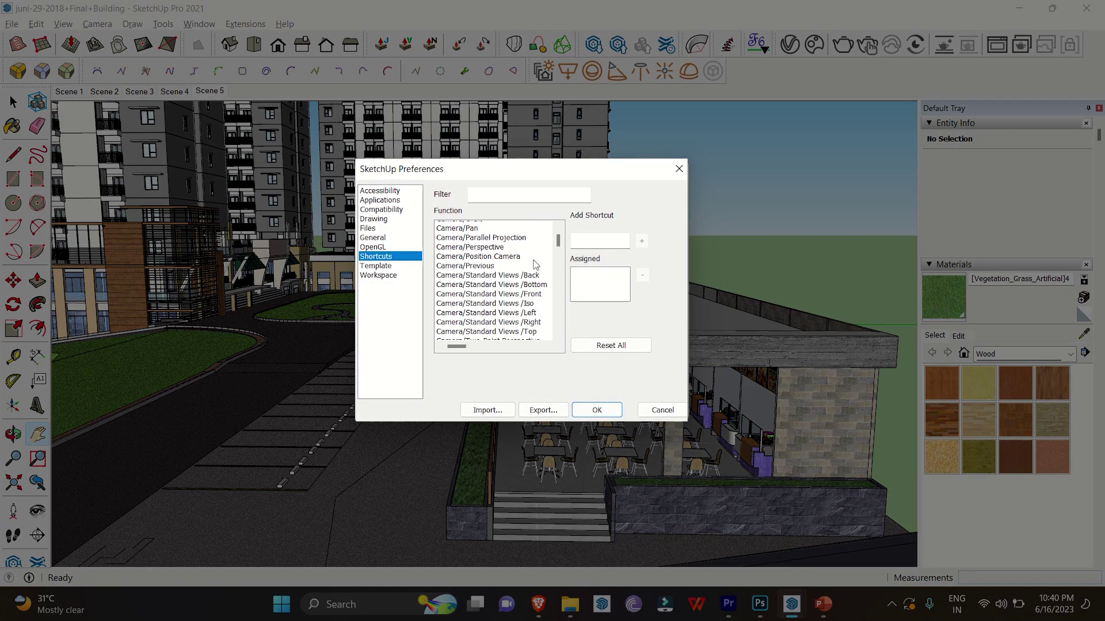
Open the preferences for keyboard shortcuts and look through the function list down to the extension commands.
{"action": "left_click", "coordinate": [492, 262]}
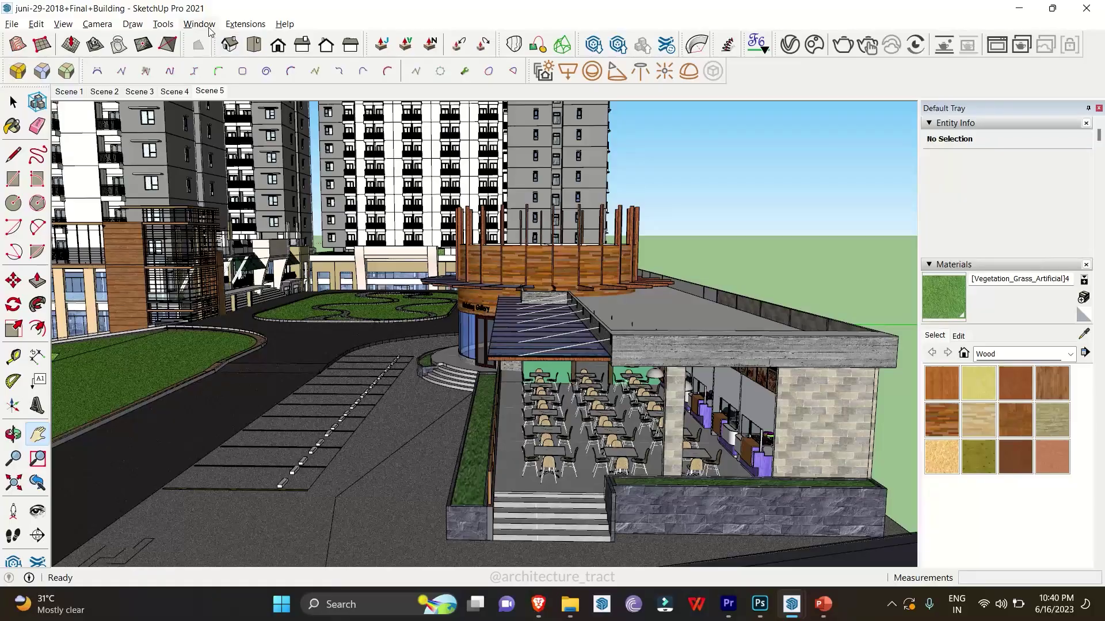
{"action": "left_click", "coordinate": [201, 24]}
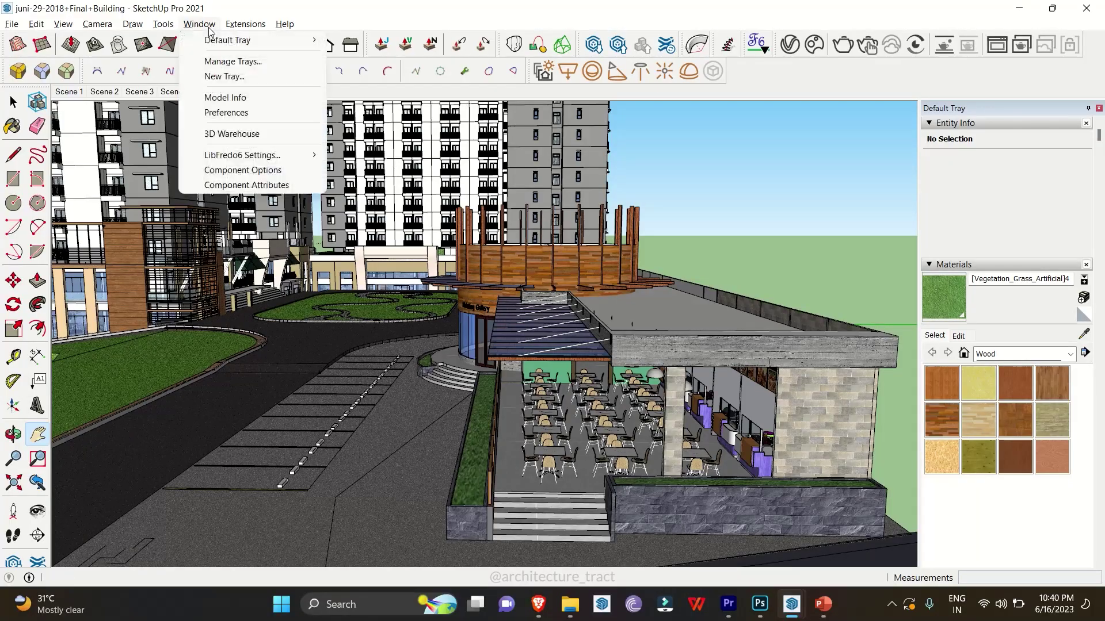
{"action": "left_click", "coordinate": [246, 114]}
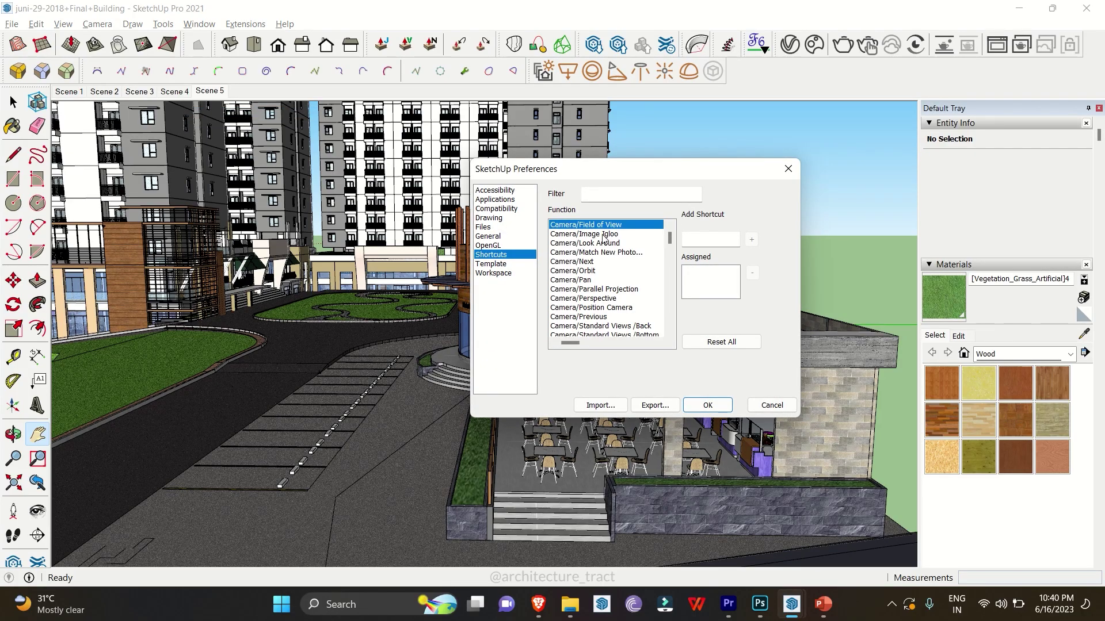
{"action": "scroll", "coordinate": [603, 238], "scroll_direction": "down", "scroll_amount": 20}
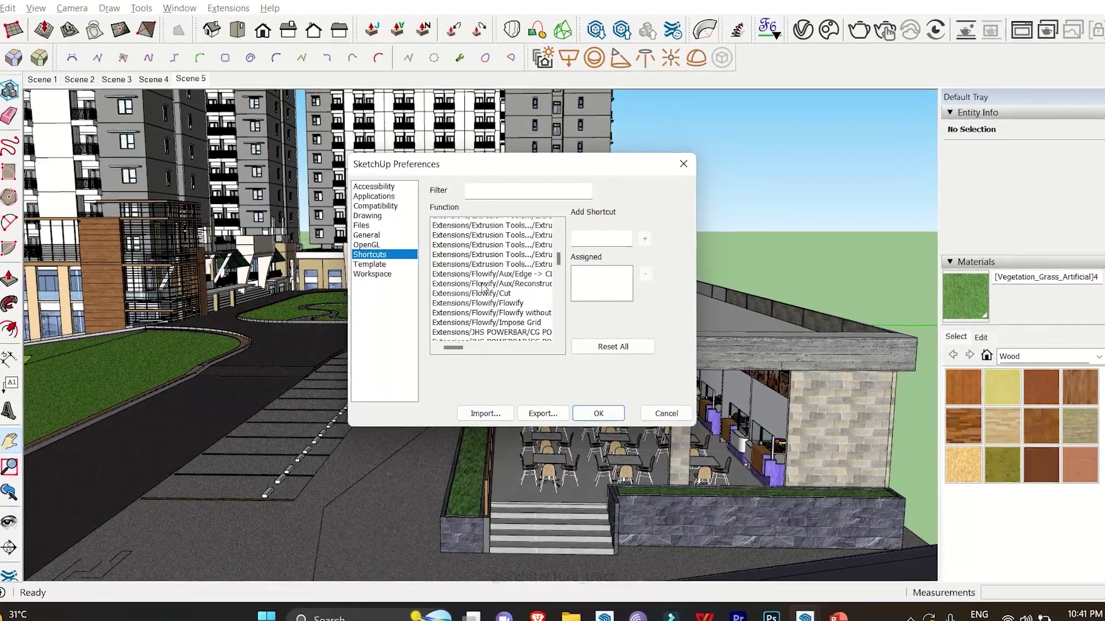
{"action": "scroll", "coordinate": [484, 286], "scroll_direction": "down", "scroll_amount": 5}
{"action": "left_click", "coordinate": [486, 298]}
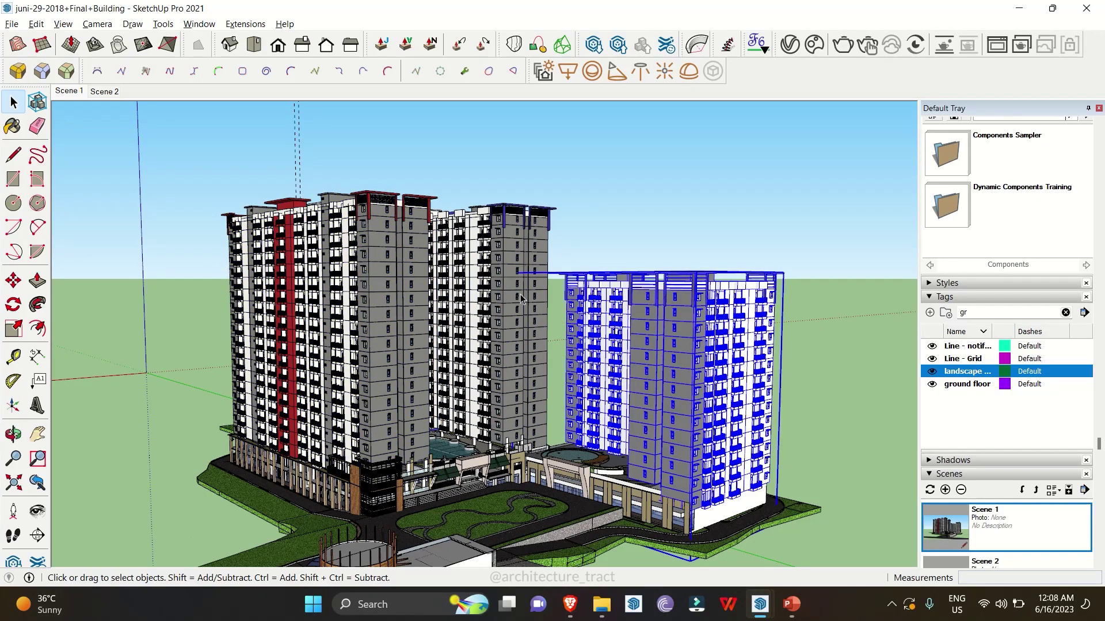
Open the middle tower's group and its corner unit on the second floor from the top for editing.
{"action": "key", "text": "z"}
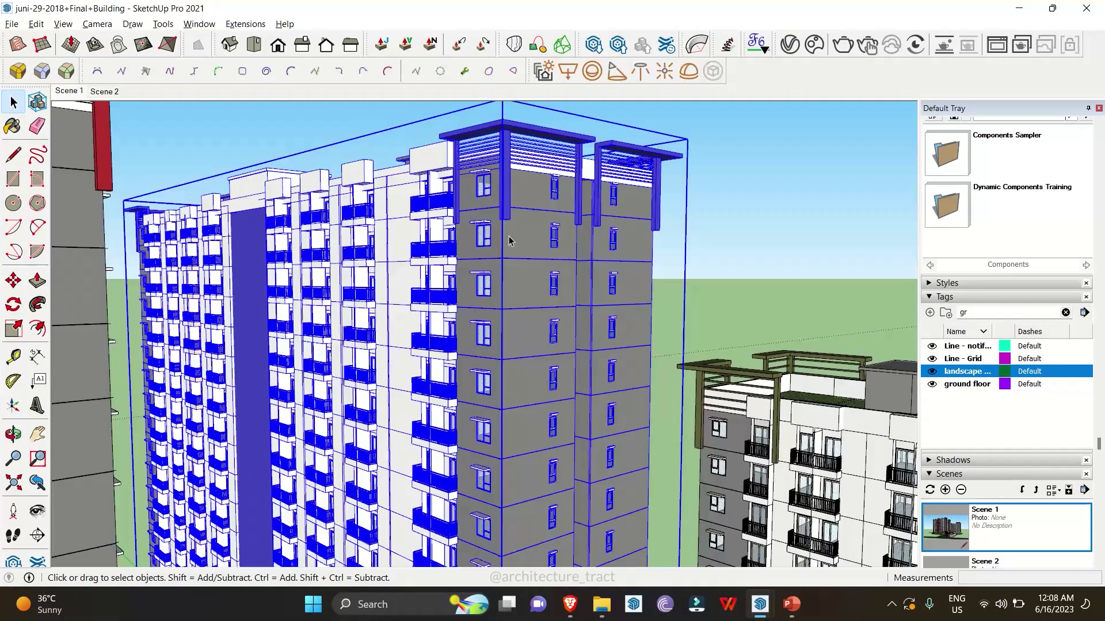
{"action": "double_click", "coordinate": [517, 248]}
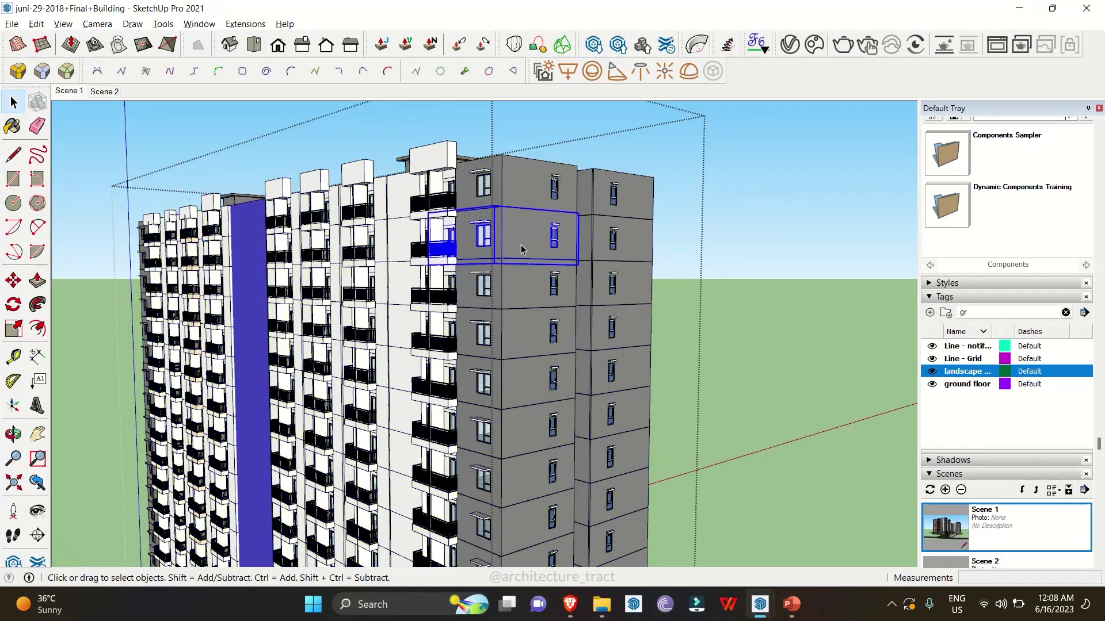
{"action": "key", "text": "z"}
{"action": "middle_click_drag", "start_coordinate": [512, 249], "coordinate": [640, 410]}
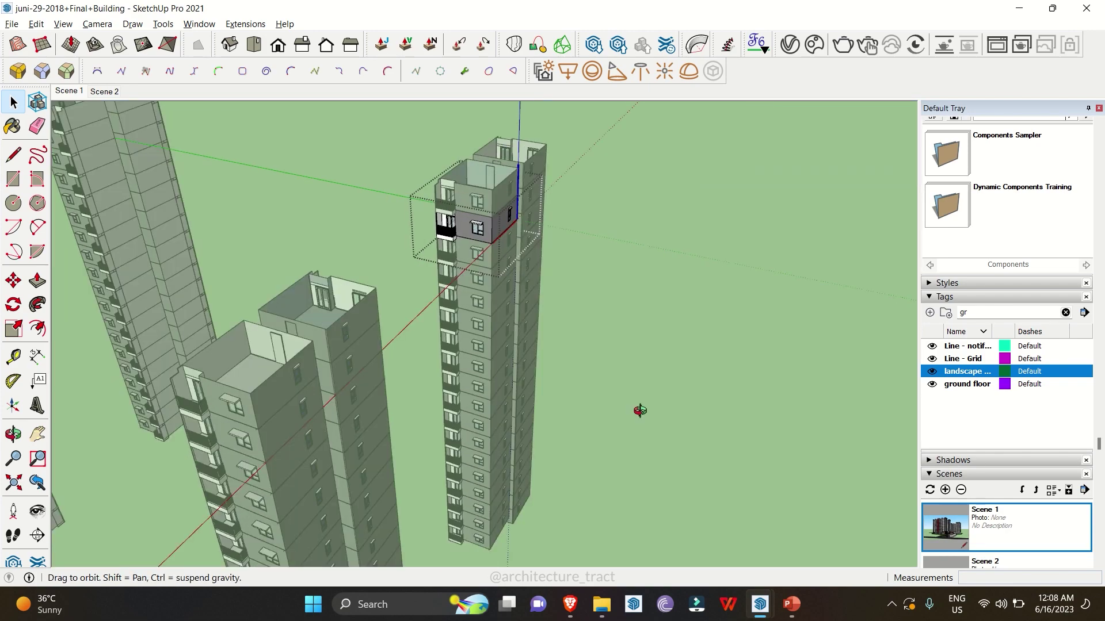
{"action": "middle_click_drag", "start_coordinate": [447, 394], "coordinate": [299, 268]}
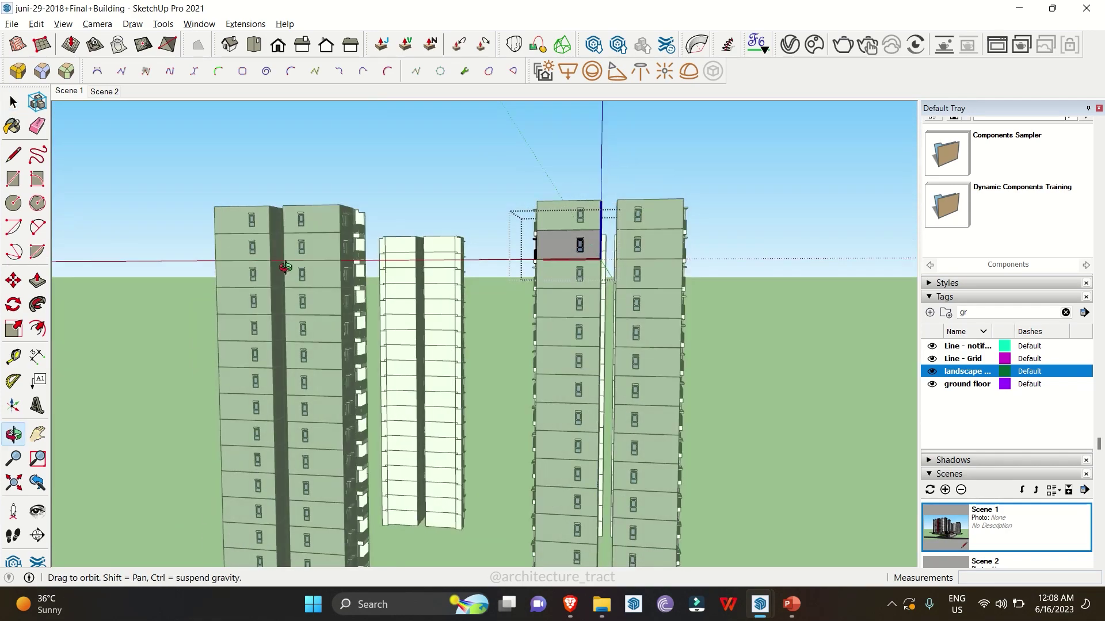
Push/Pull the front face of the ledge above the corner unit's window outward by about 0.315 m.
{"action": "key", "text": "z"}
{"action": "key", "text": "p"}
{"action": "scroll", "coordinate": [578, 346], "scroll_direction": "down", "scroll_amount": 5}
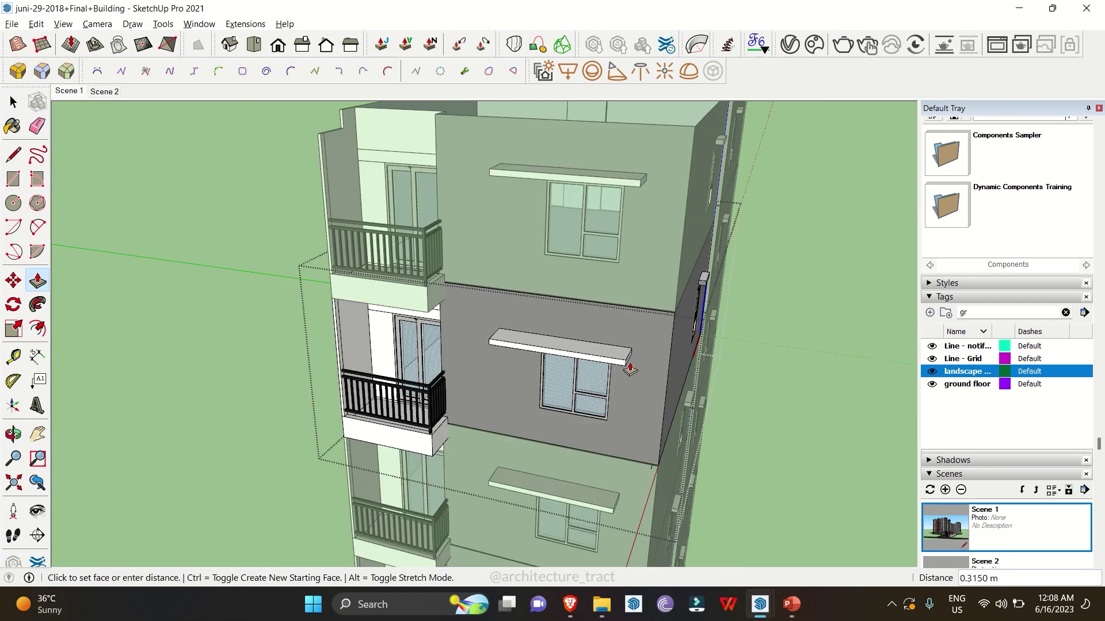
{"action": "middle_click_drag", "start_coordinate": [626, 365], "coordinate": [380, 351]}
{"action": "scroll", "coordinate": [389, 344], "scroll_direction": "down", "scroll_amount": 3}
{"action": "scroll", "coordinate": [388, 344], "scroll_direction": "up", "scroll_amount": 5}
{"action": "scroll", "coordinate": [374, 357], "scroll_direction": "down", "scroll_amount": 6}
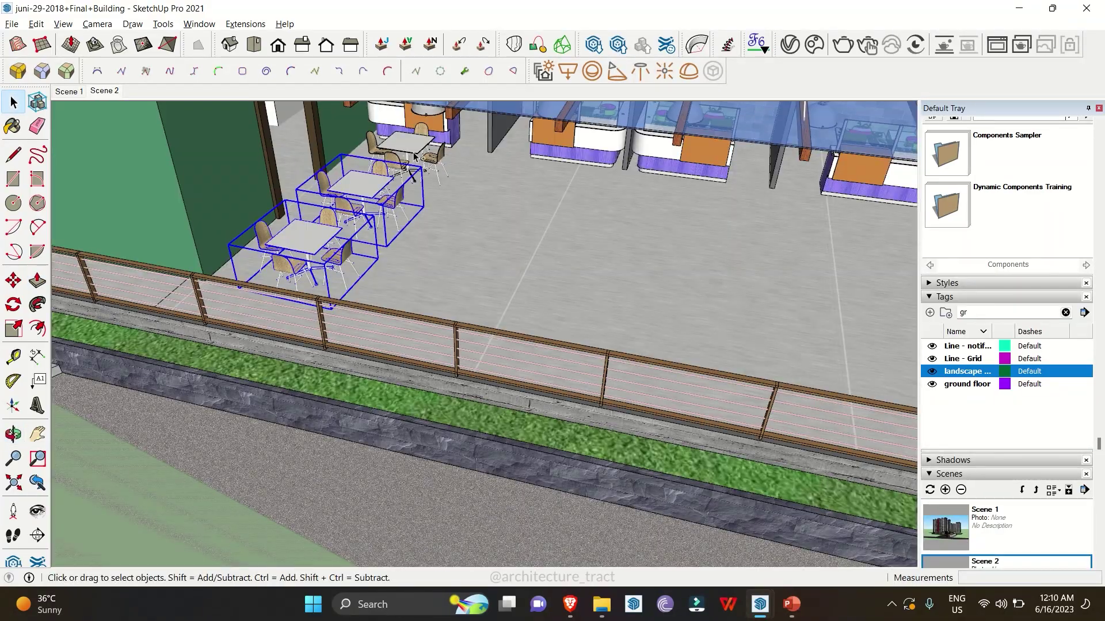
Start a Move copy of the selected table-and-chairs sets across the café floor.
{"action": "middle_click_drag", "start_coordinate": [403, 219], "coordinate": [432, 239]}
{"action": "scroll", "coordinate": [363, 387], "scroll_direction": "up", "scroll_amount": 3}
{"action": "key", "text": "m"}
{"action": "left_click", "coordinate": [351, 426]}
{"action": "key", "text": "ctrl"}
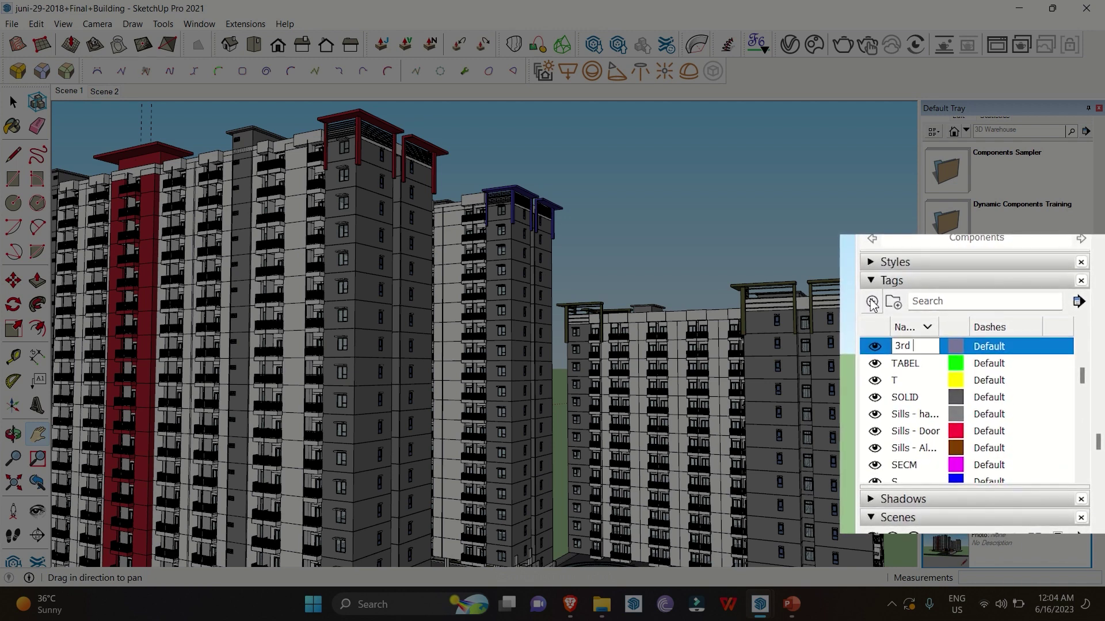
Toggle the visibility of the 1st floor, 2nd floor and 3rd floor tags to isolate the tower's upper storeys.
{"action": "scroll", "coordinate": [903, 411], "scroll_direction": "down", "scroll_amount": 1}
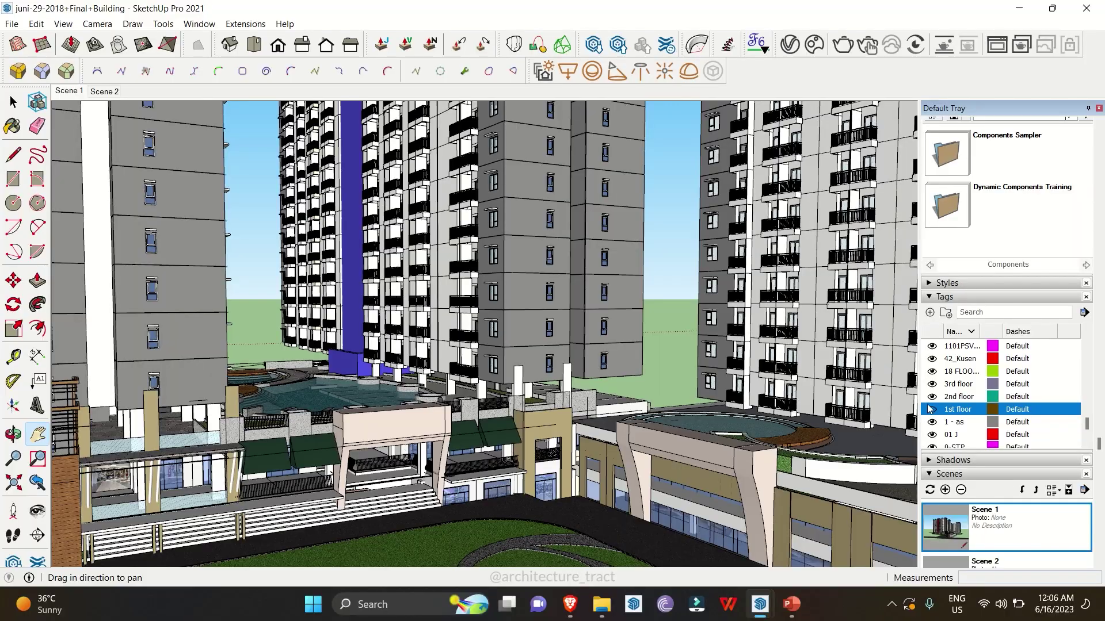
{"action": "left_click", "coordinate": [932, 396]}
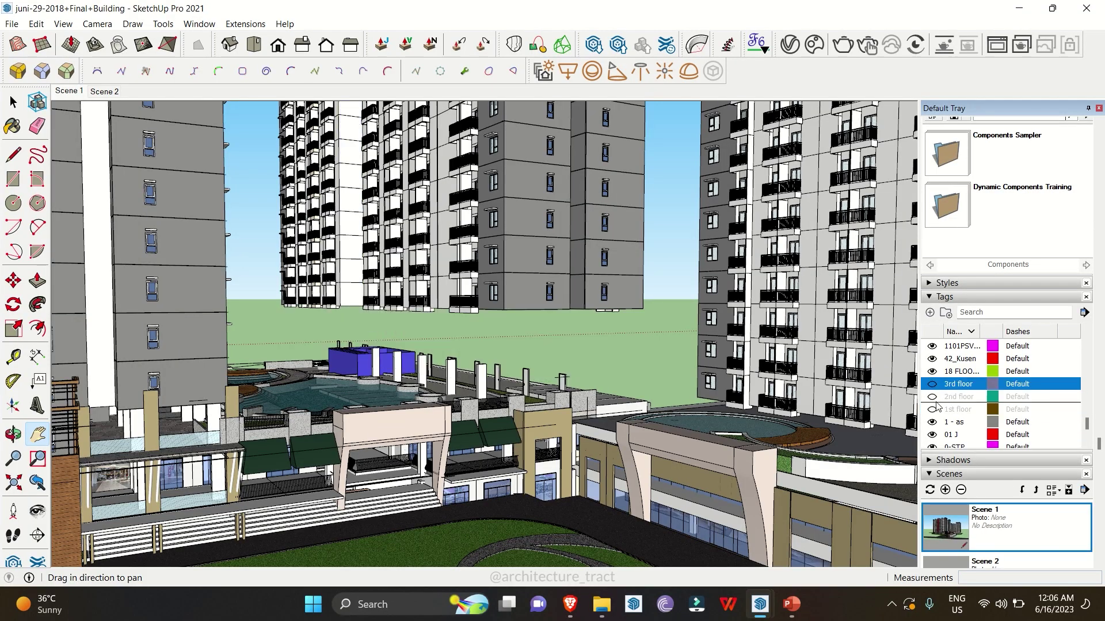
{"action": "left_click", "coordinate": [932, 409]}
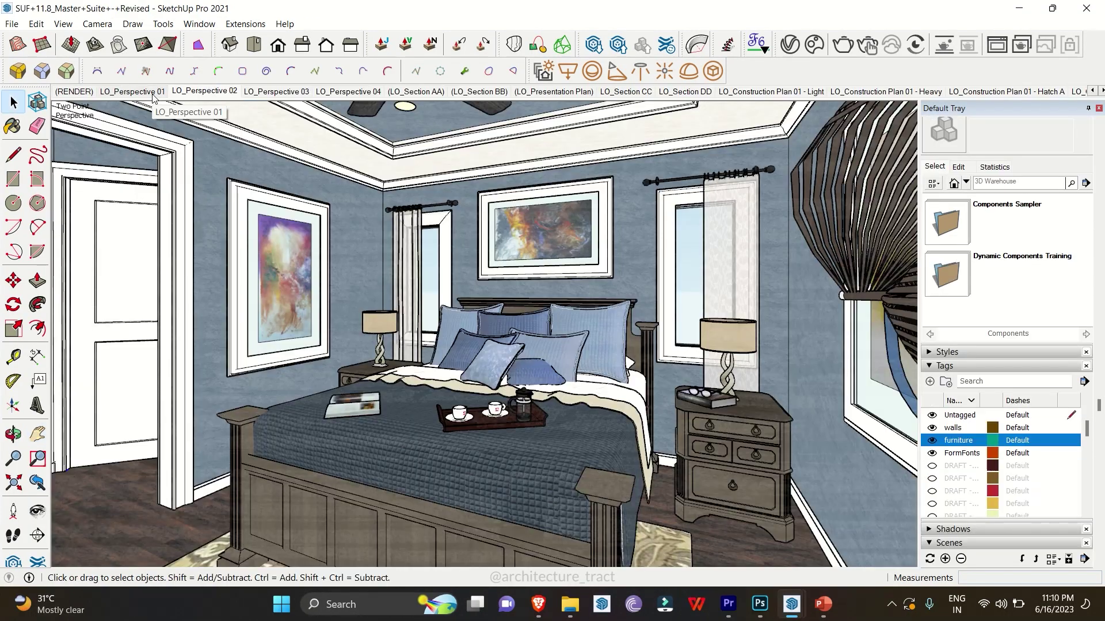
Switch to the LO_Perspective 01 scene and hide the furniture and walls tags in the bedroom model.
{"action": "left_click", "coordinate": [153, 99]}
{"action": "scroll", "coordinate": [1001, 437], "scroll_direction": "down", "scroll_amount": 5}
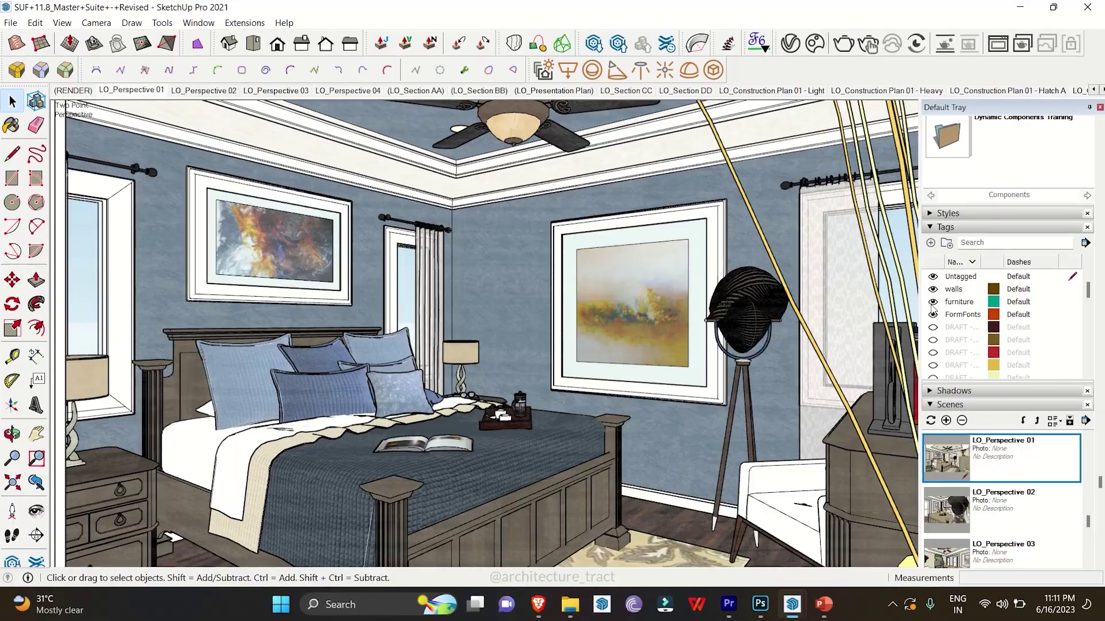
{"action": "left_click", "coordinate": [932, 302]}
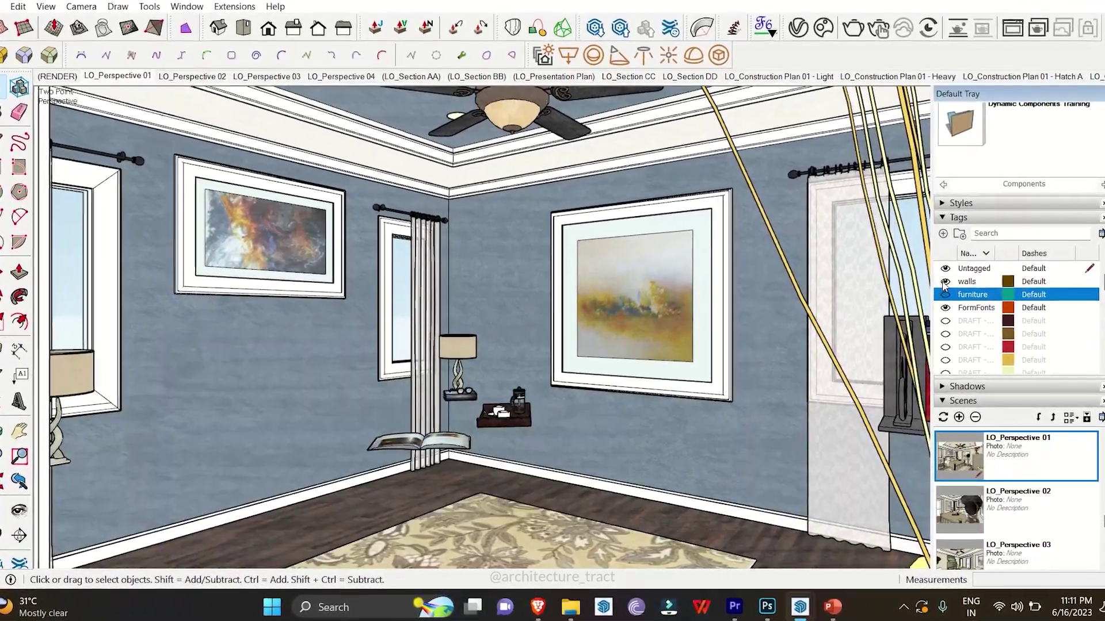
{"action": "left_click", "coordinate": [941, 283]}
Hide the Decor and Curtains tags in the bedroom model.
{"action": "scroll", "coordinate": [977, 295], "scroll_direction": "down", "scroll_amount": 3}
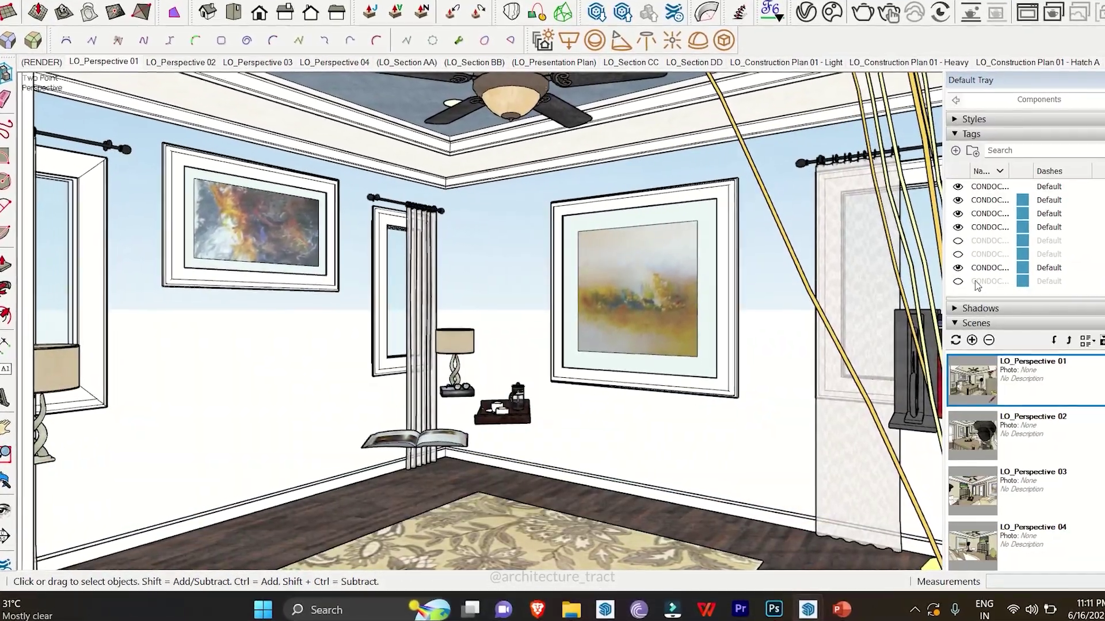
{"action": "scroll", "coordinate": [972, 271], "scroll_direction": "up", "scroll_amount": 3}
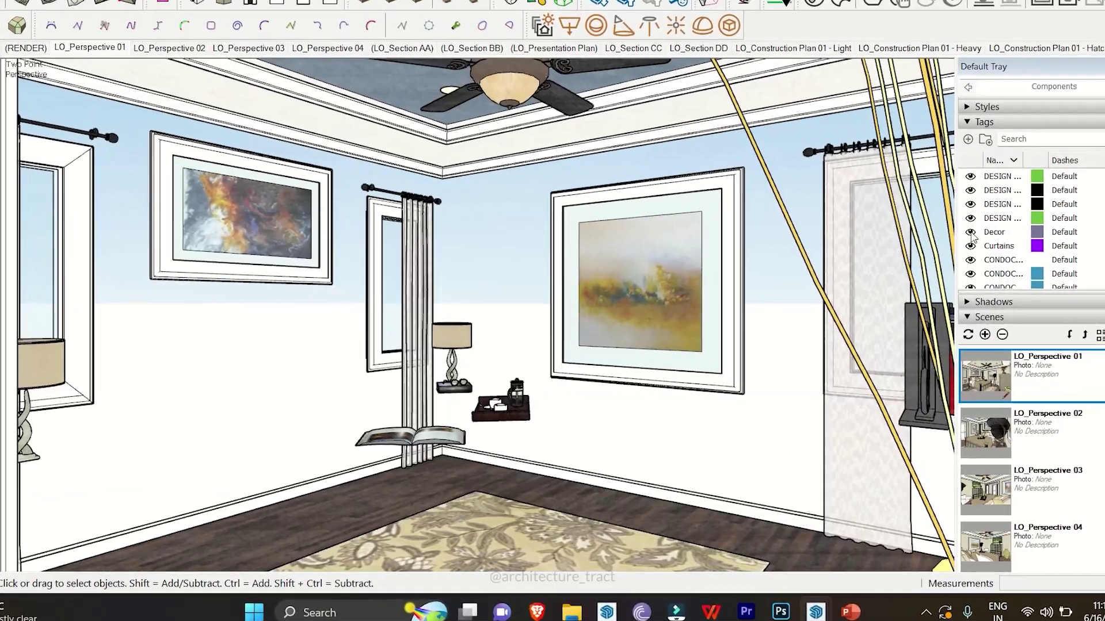
{"action": "left_click", "coordinate": [967, 234]}
{"action": "left_click", "coordinate": [968, 248]}
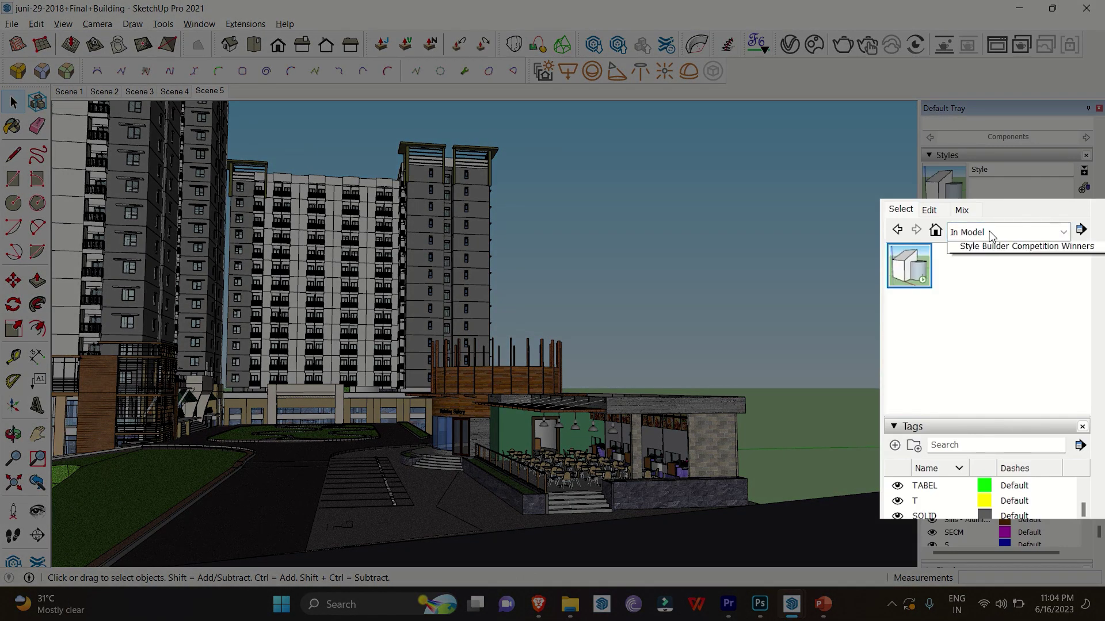
Browse the style collections and turn on dashed back edges in the view of the café tables.
{"action": "left_click", "coordinate": [1005, 278]}
{"action": "left_click", "coordinate": [1012, 231]}
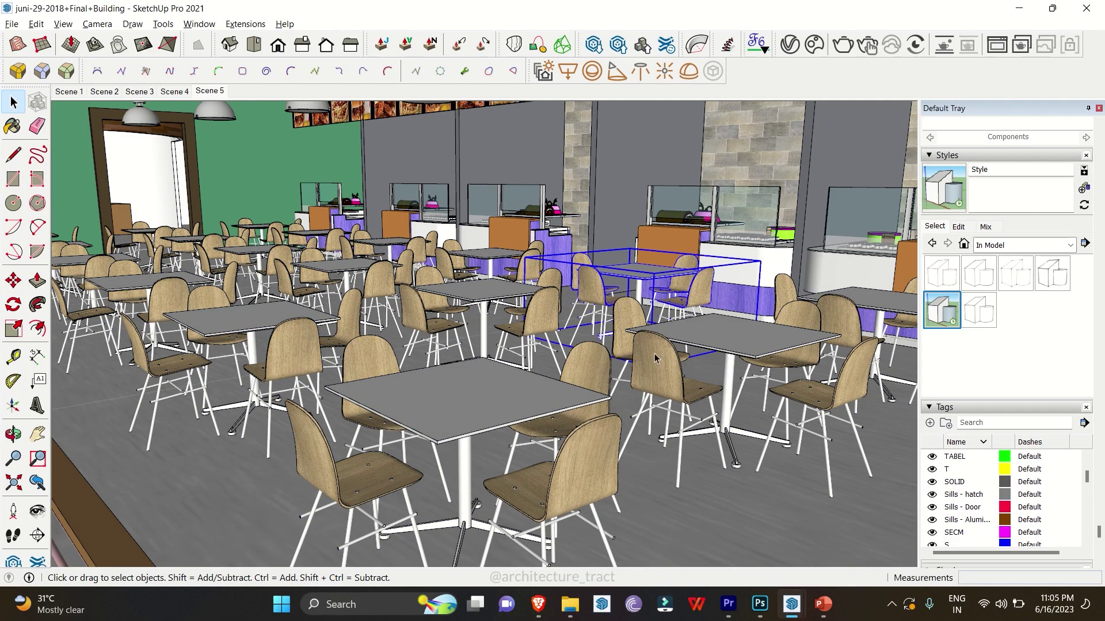
{"action": "key", "text": "x"}
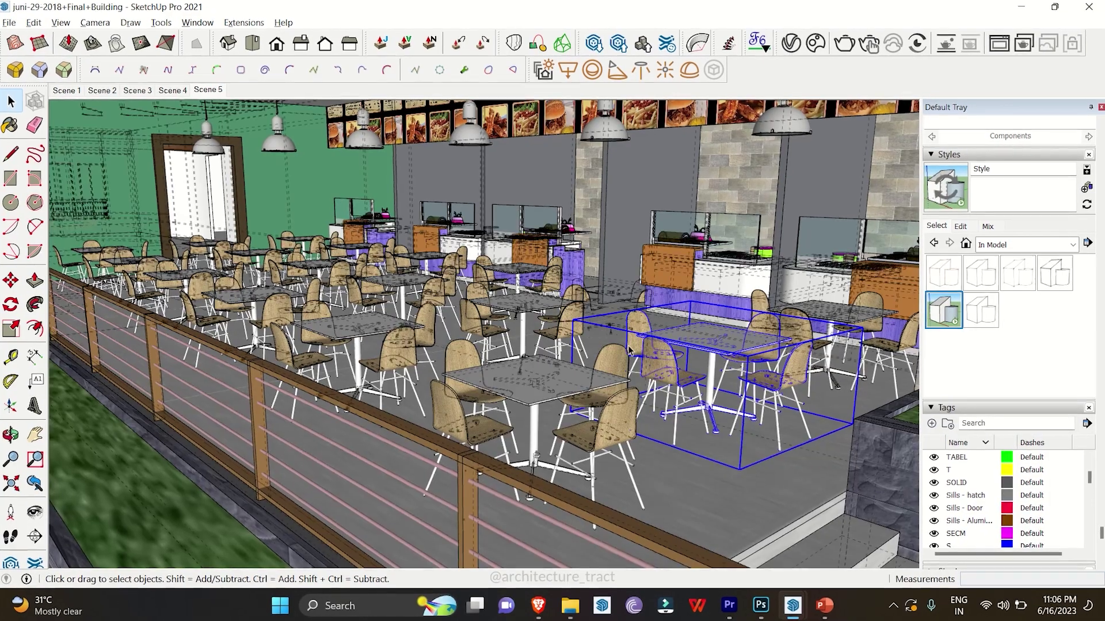
Try different styles on the building view, including Pencil with Endpoints from the Sketchy Edges collection.
{"action": "left_click", "coordinate": [954, 272]}
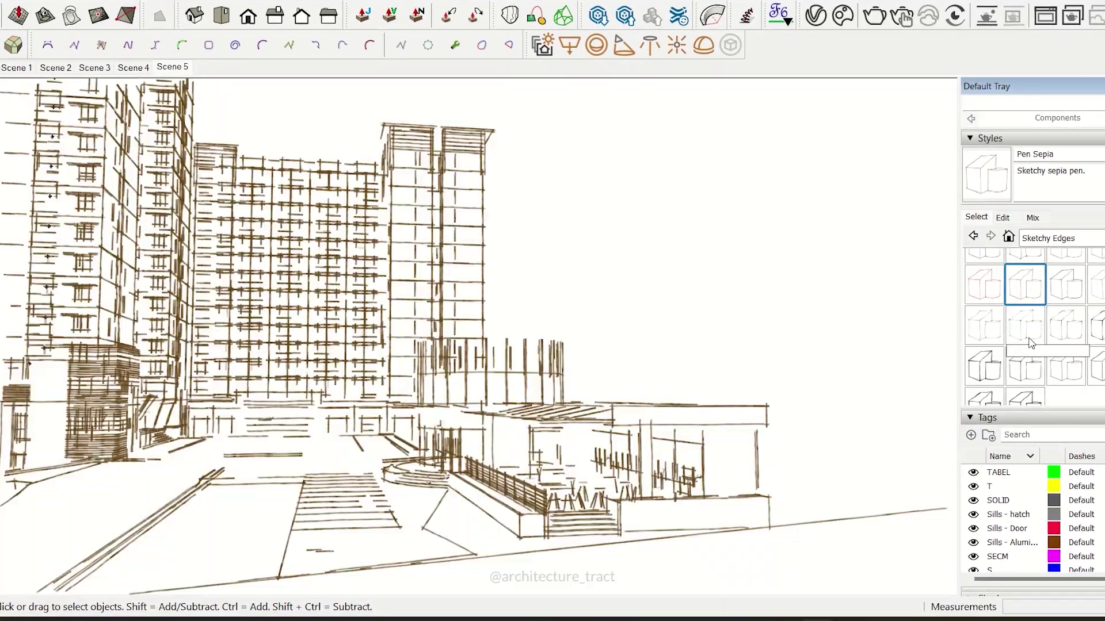
{"action": "left_click", "coordinate": [1021, 325]}
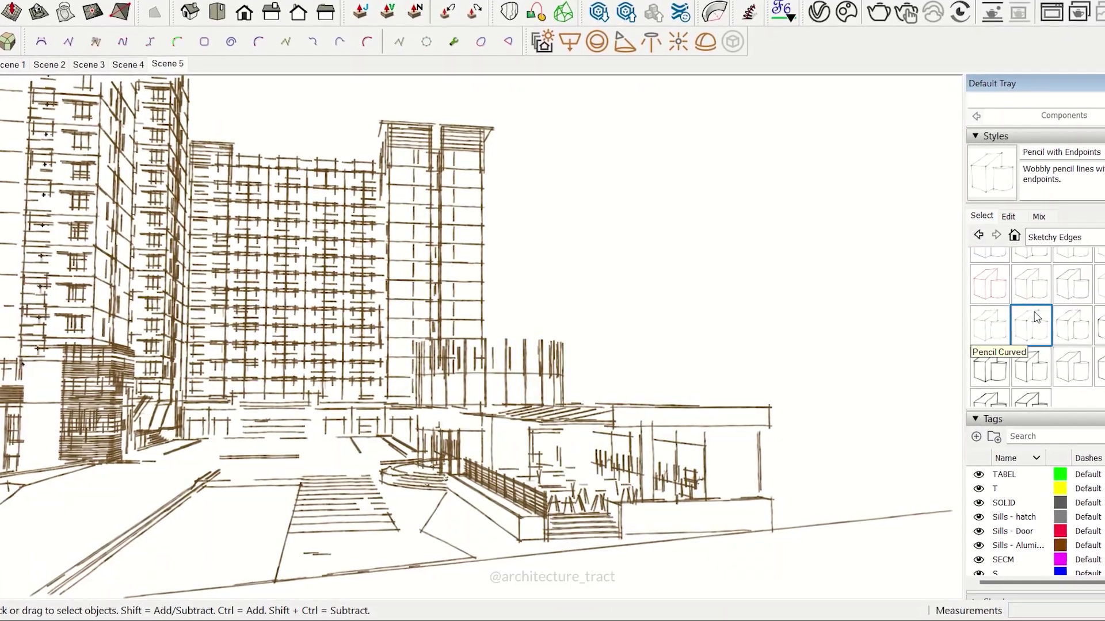
{"action": "left_click", "coordinate": [1033, 375]}
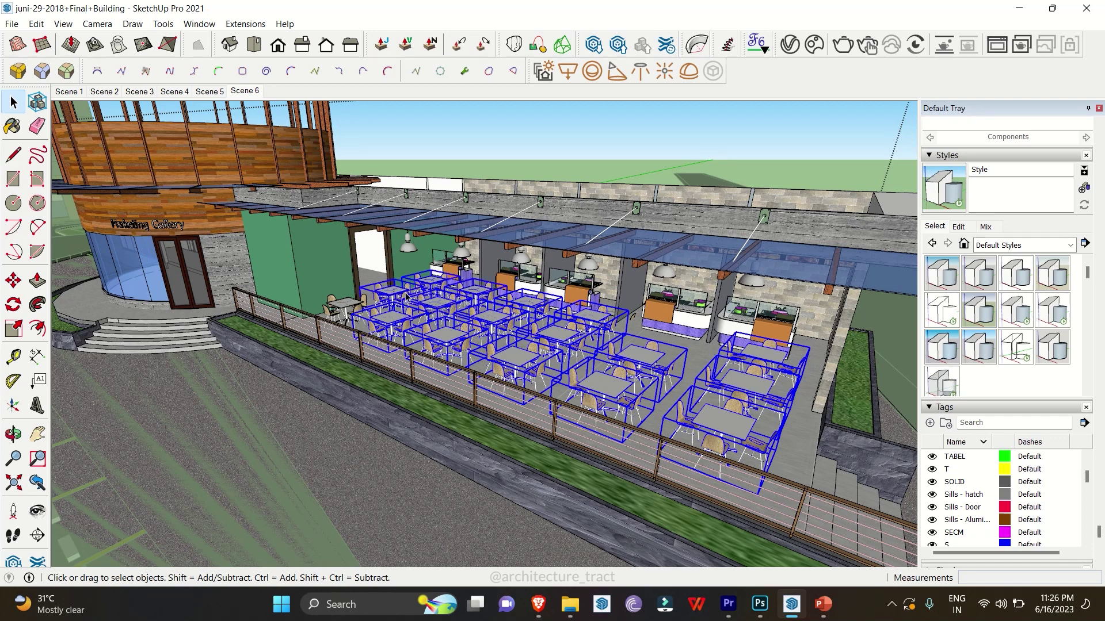
Delete the selected table-and-chairs sets on the café floor, keeping only the set beside the green wall.
{"action": "key", "text": "Delete"}
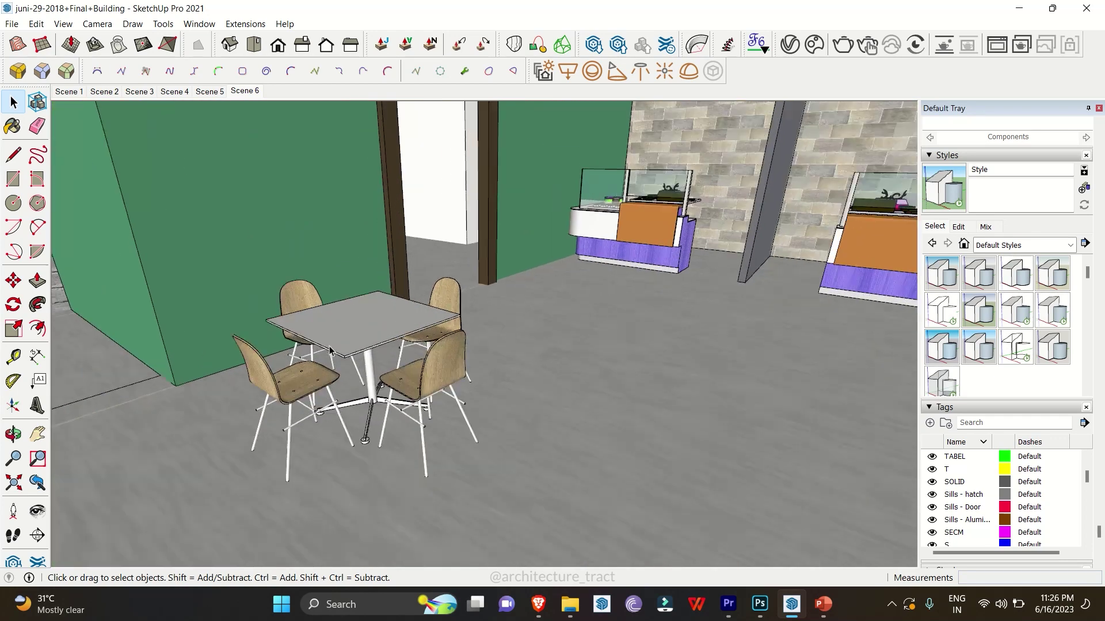
Delete the table-and-chairs set beside the green wall and purge the unused items from the model.
{"action": "key", "text": "b"}
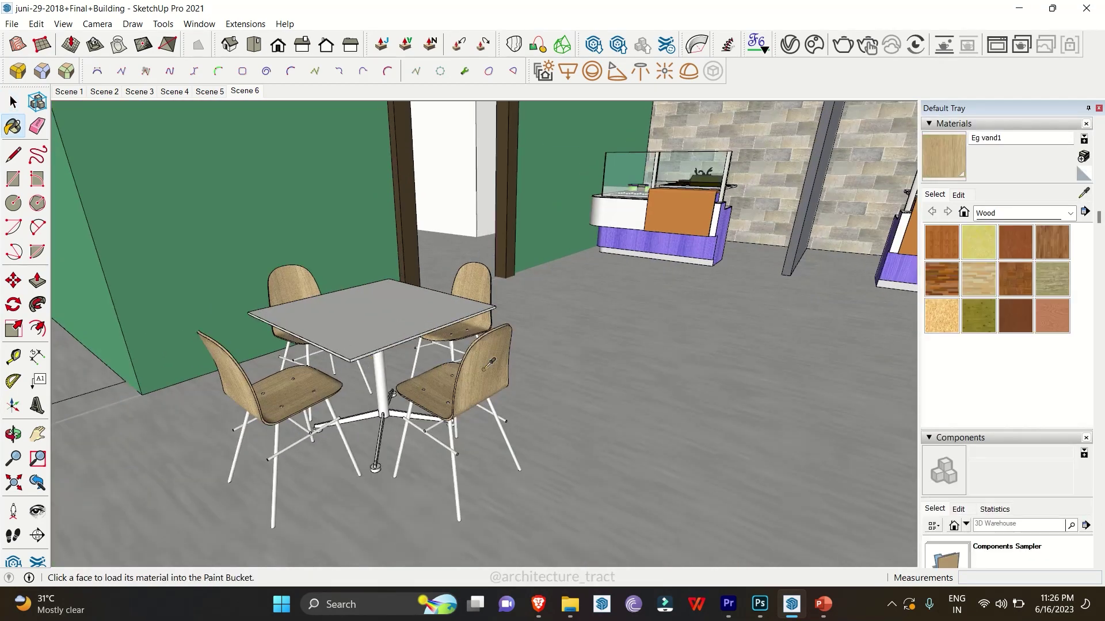
{"action": "key", "text": "Delete"}
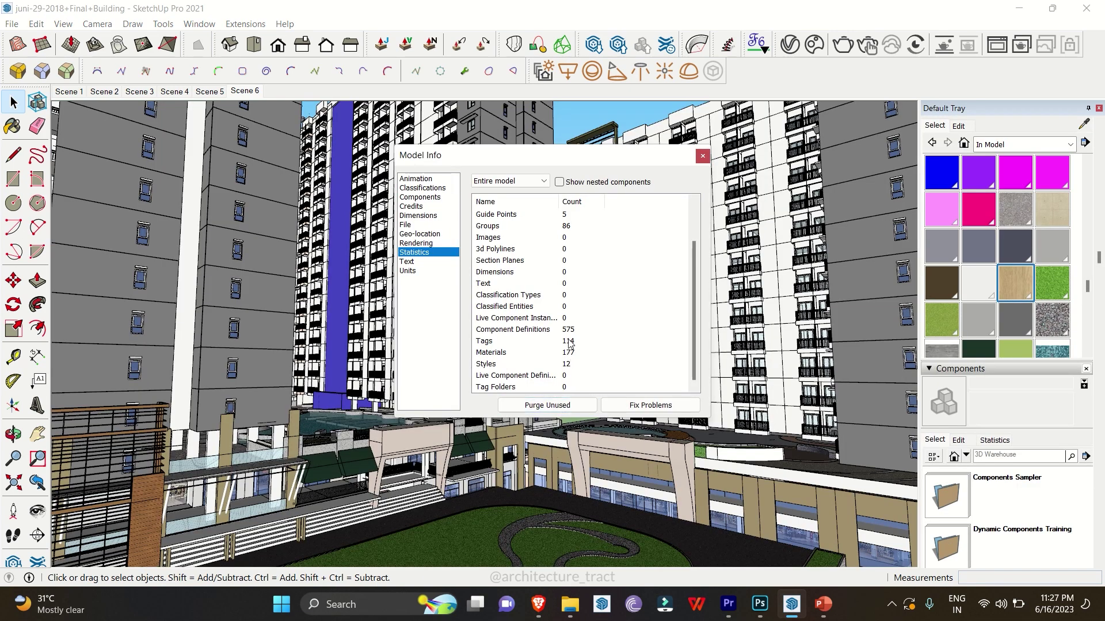
{"action": "left_click", "coordinate": [567, 405]}
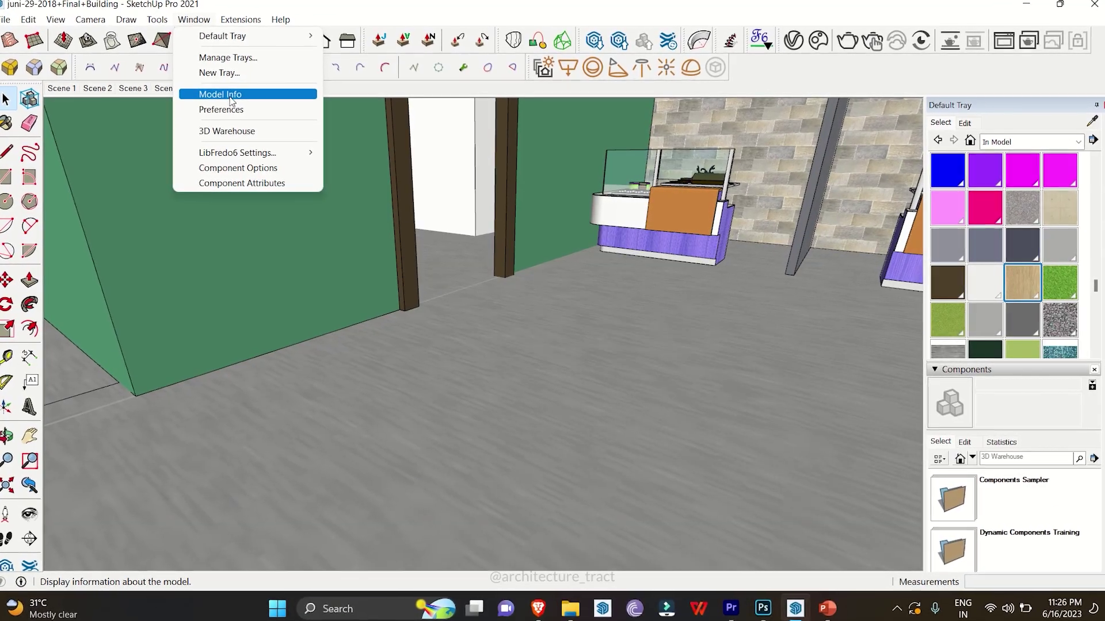
{"action": "left_click", "coordinate": [231, 96]}
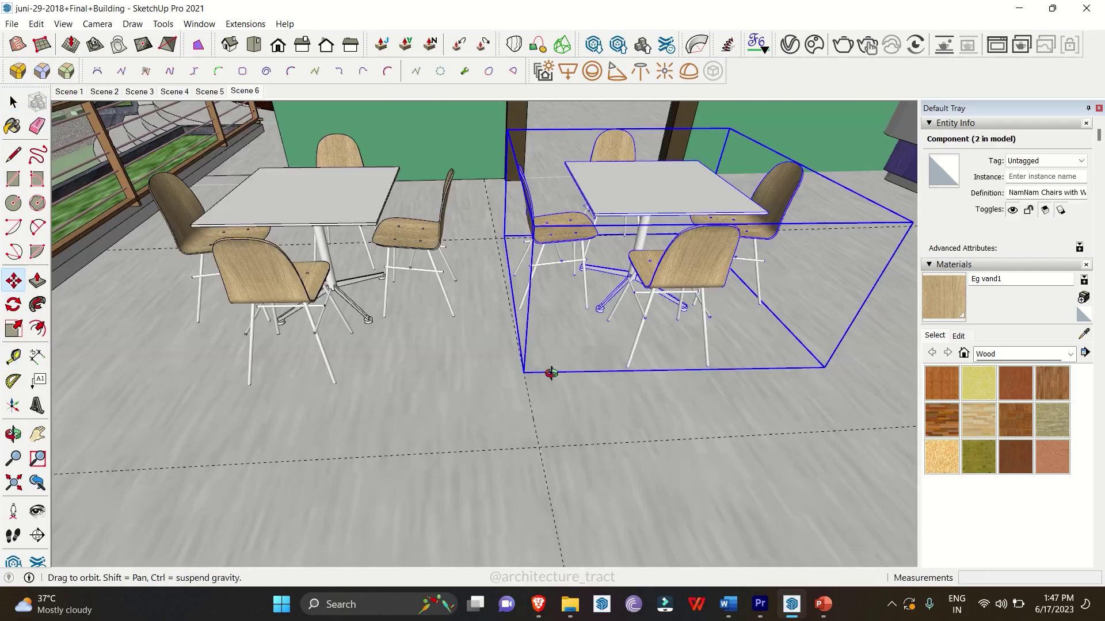
Rotate the selected table-and-chairs set about its front floor corner to line it up with the guide line.
{"action": "key", "text": "q"}
{"action": "left_click", "coordinate": [517, 369]}
{"action": "scroll", "coordinate": [493, 238], "scroll_direction": "up", "scroll_amount": 3}
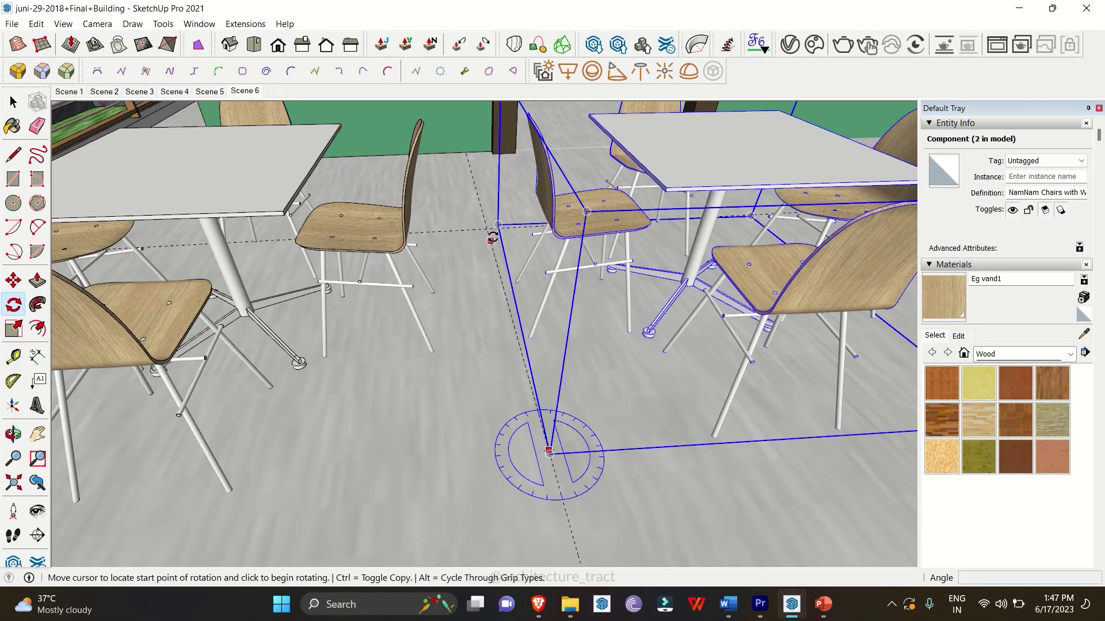
{"action": "left_click", "coordinate": [499, 229]}
{"action": "scroll", "coordinate": [461, 281], "scroll_direction": "down", "scroll_amount": 3}
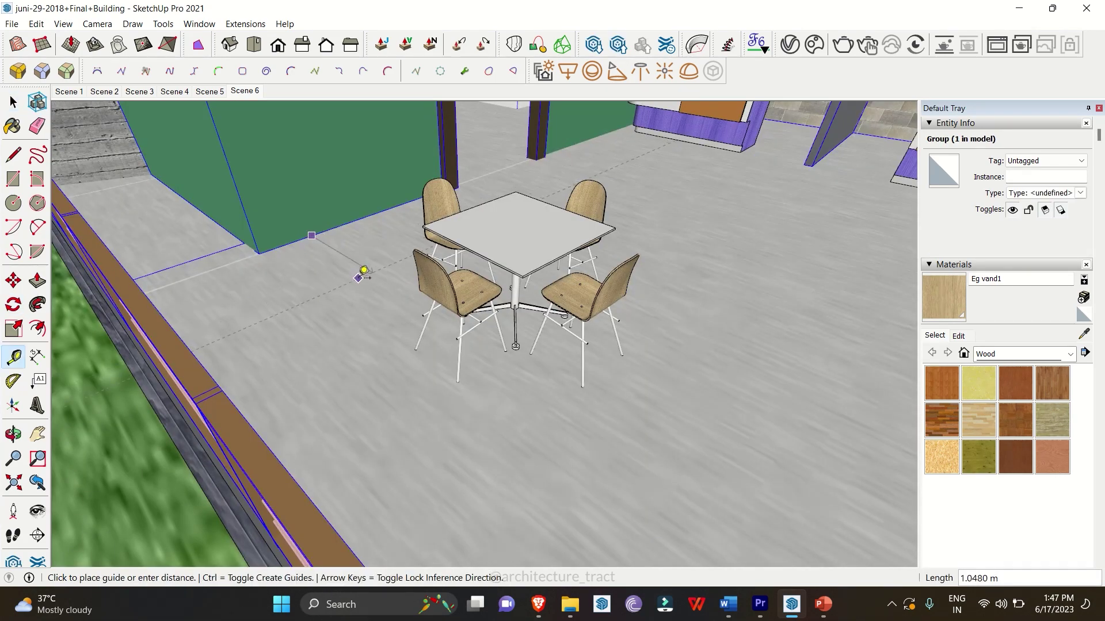
Place a guide line parallel to the green wall, about 1.55 m from its floor edge.
{"action": "middle_click_drag", "start_coordinate": [364, 270], "coordinate": [449, 313]}
{"action": "scroll", "coordinate": [449, 313], "scroll_direction": "up", "scroll_amount": 3}
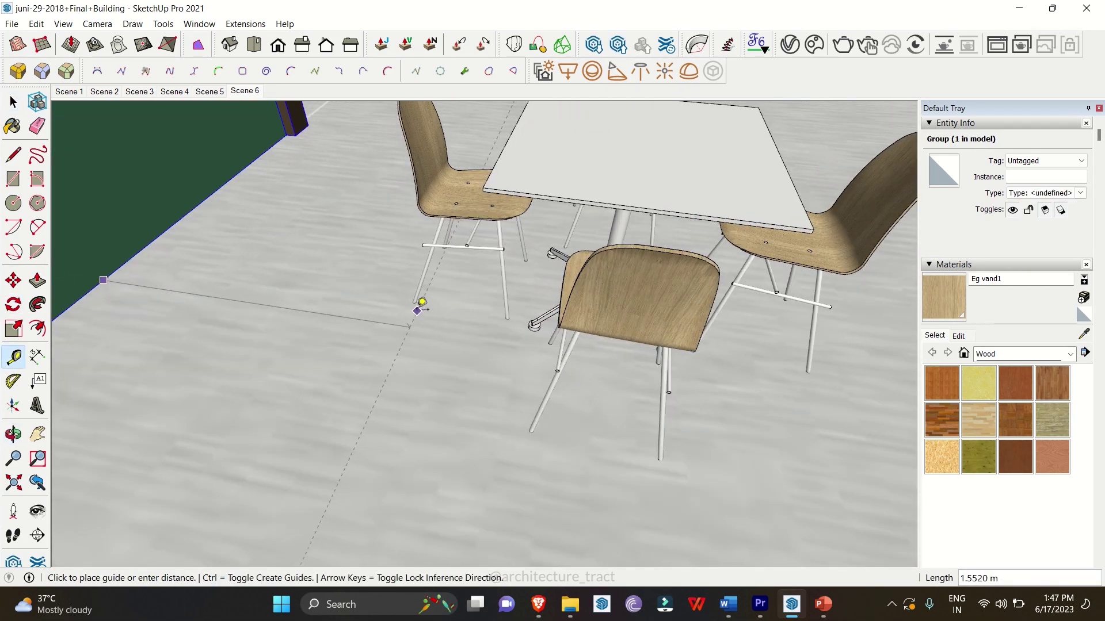
{"action": "left_click", "coordinate": [414, 302]}
{"action": "scroll", "coordinate": [374, 322], "scroll_direction": "down", "scroll_amount": 5}
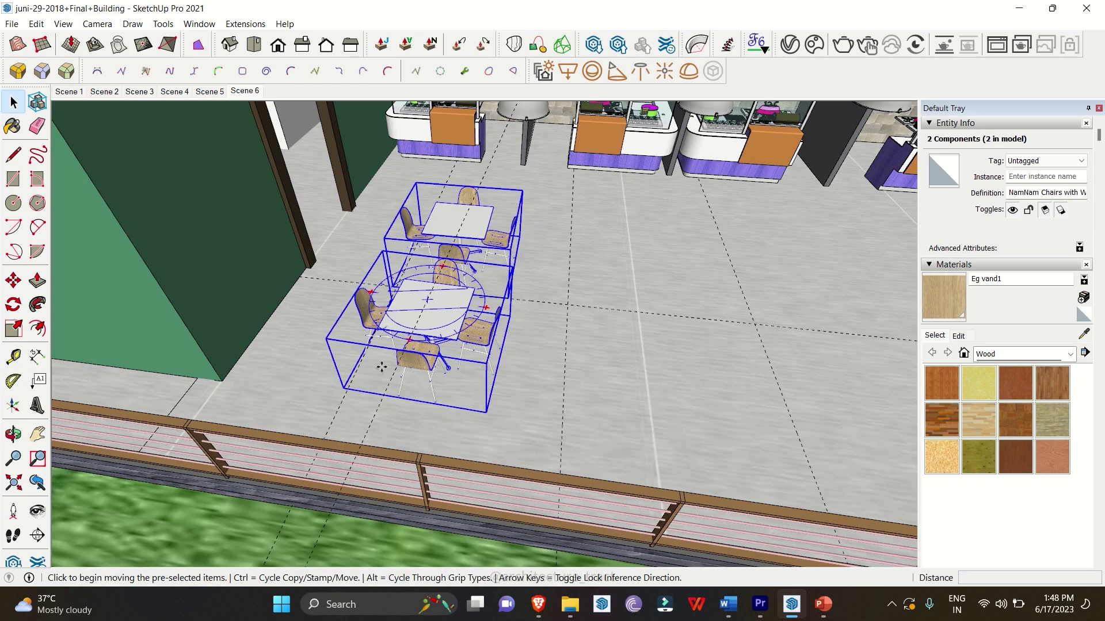
Copy the two selected table-and-chairs sets about 2.5 m across the café floor to the neighbouring guide line.
{"action": "key", "text": "ctrl"}
{"action": "left_click", "coordinate": [339, 410]}
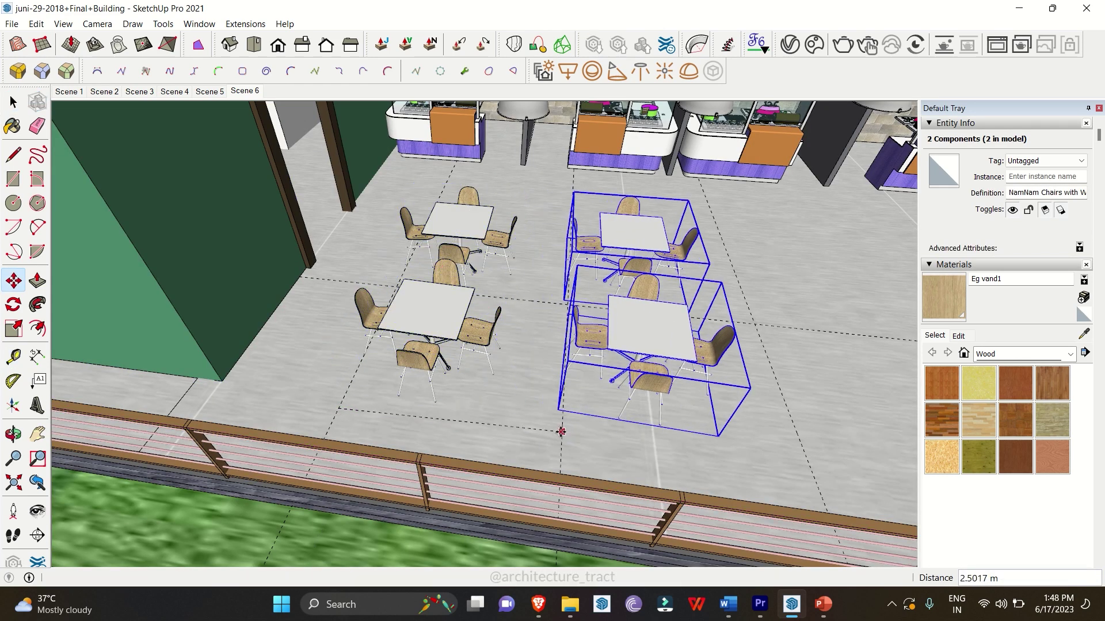
{"action": "key", "text": "ctrl"}
{"action": "left_click", "coordinate": [560, 436]}
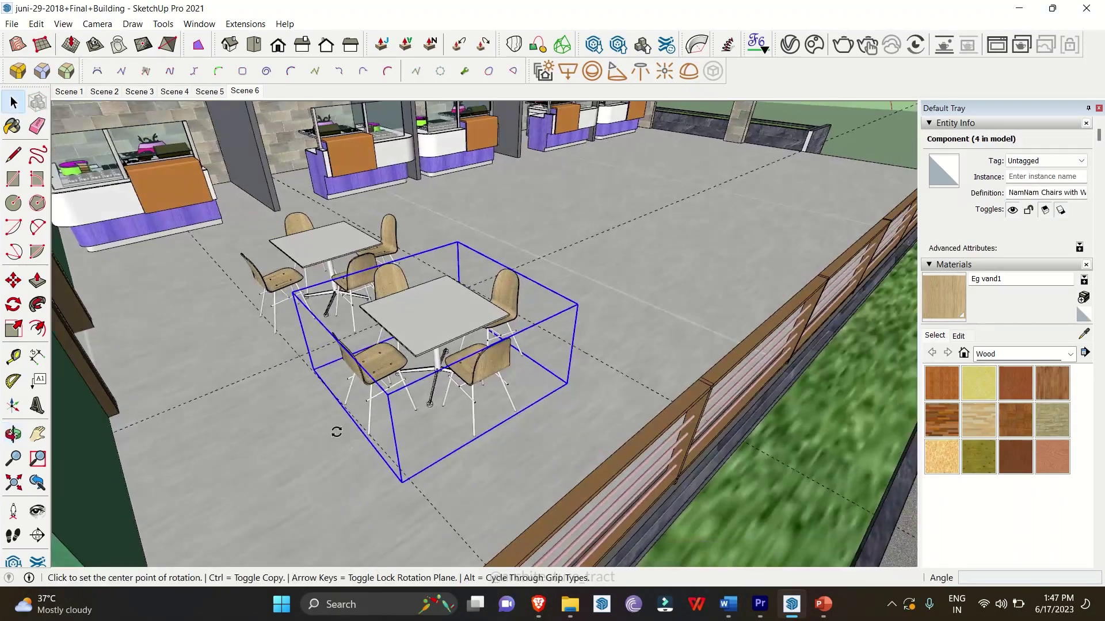
{"action": "scroll", "coordinate": [336, 432], "scroll_direction": "up", "scroll_amount": 3}
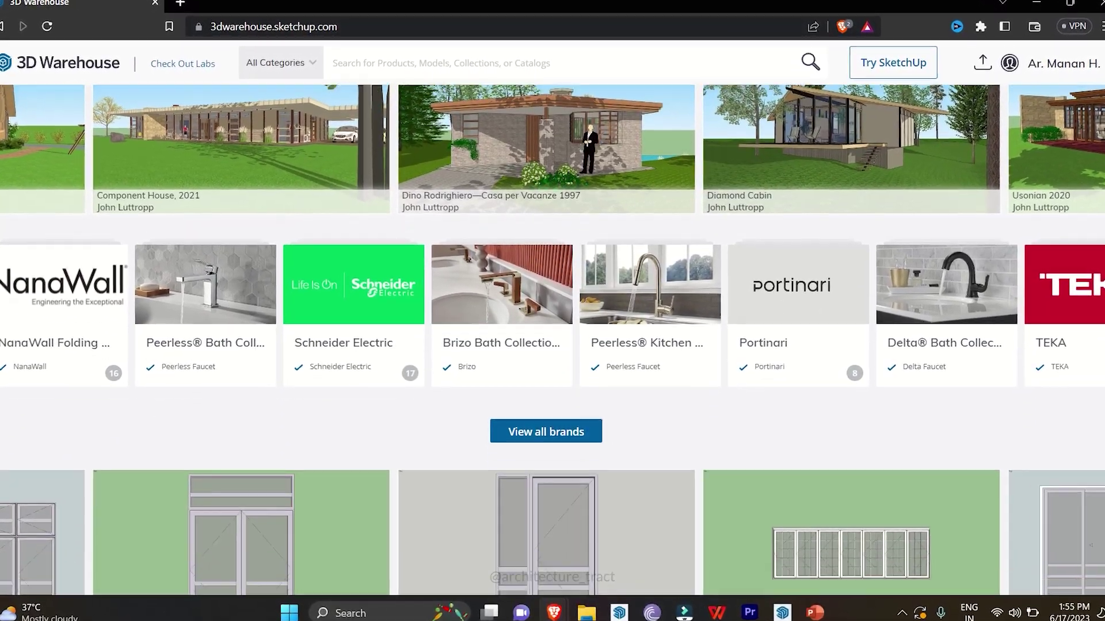
Browse the 3D Warehouse site in the browser and search it for CHAIR.
{"action": "scroll", "coordinate": [553, 311], "scroll_direction": "down", "scroll_amount": 8}
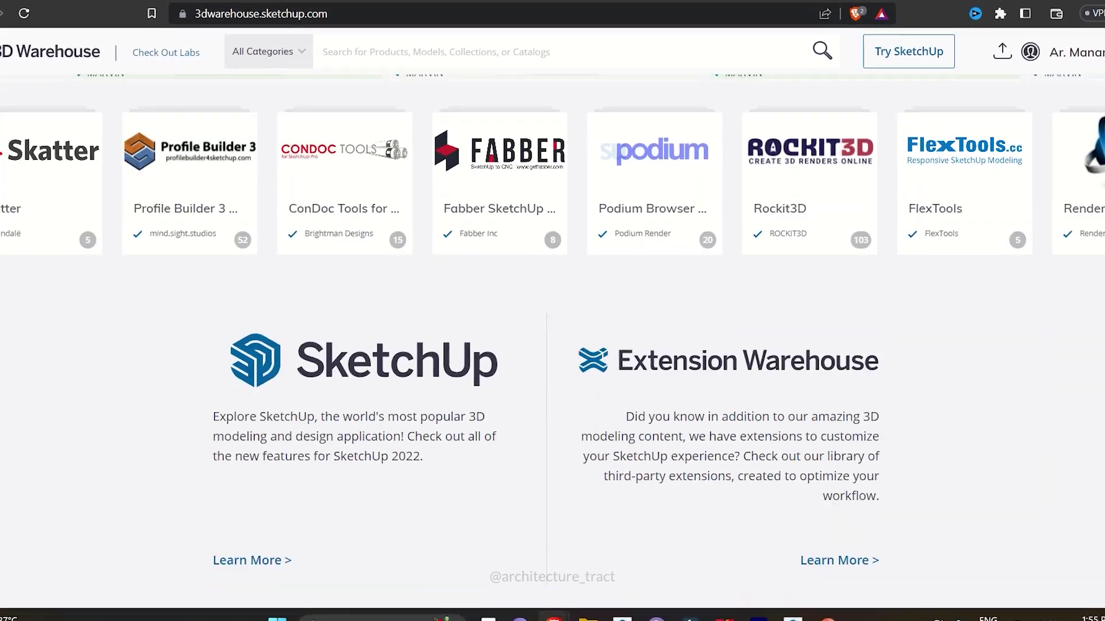
{"action": "scroll", "coordinate": [552, 310], "scroll_direction": "down", "scroll_amount": 3}
{"action": "left_click", "coordinate": [595, 35]}
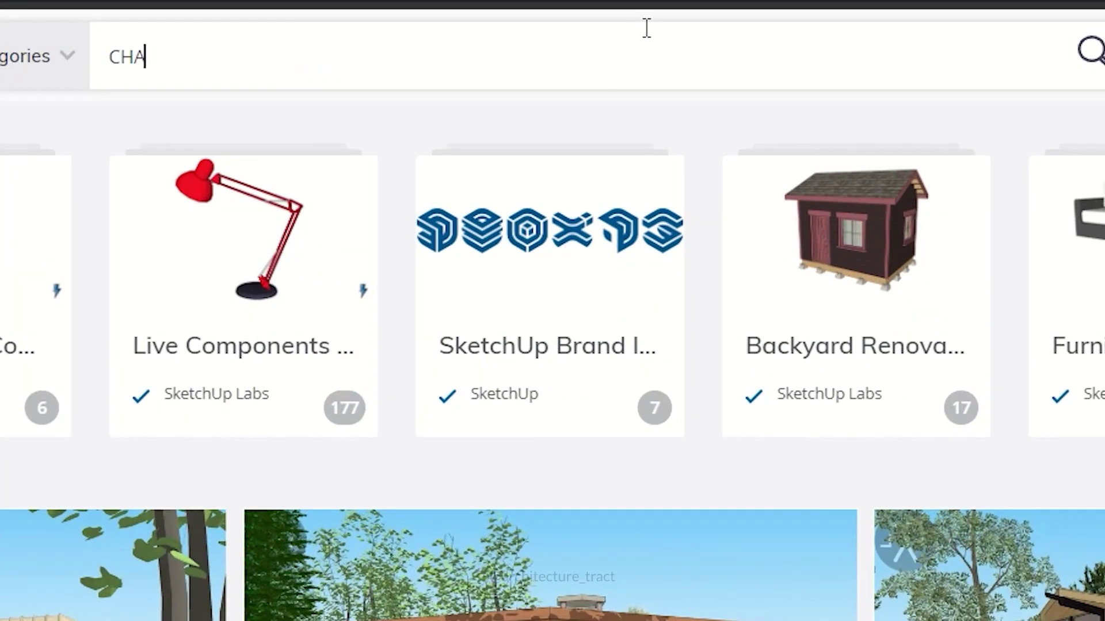
{"action": "type", "text": "CHAIR"}
{"action": "key", "text": "Return"}
{"action": "scroll", "coordinate": [1102, 218], "scroll_direction": "down", "scroll_amount": 8}
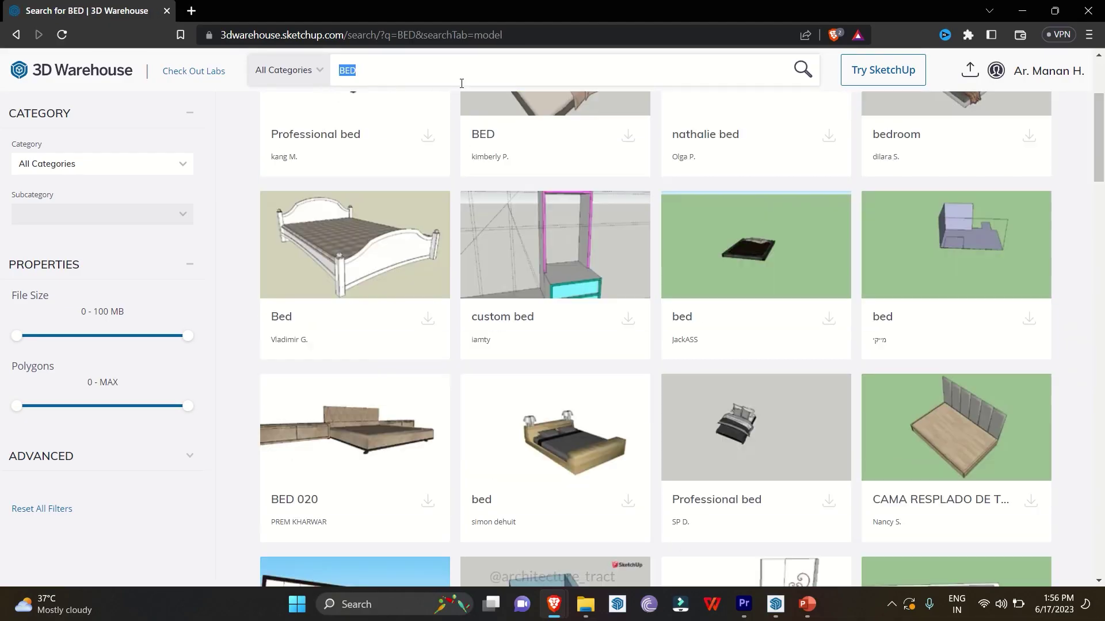
Find the orange food model by searching 3D Warehouse for "food decor", and place it on the café table in SketchUp.
{"action": "left_click", "coordinate": [461, 84]}
{"action": "type", "text": "foo"}
{"action": "key", "text": "Return"}
{"action": "left_click", "coordinate": [833, 256]}
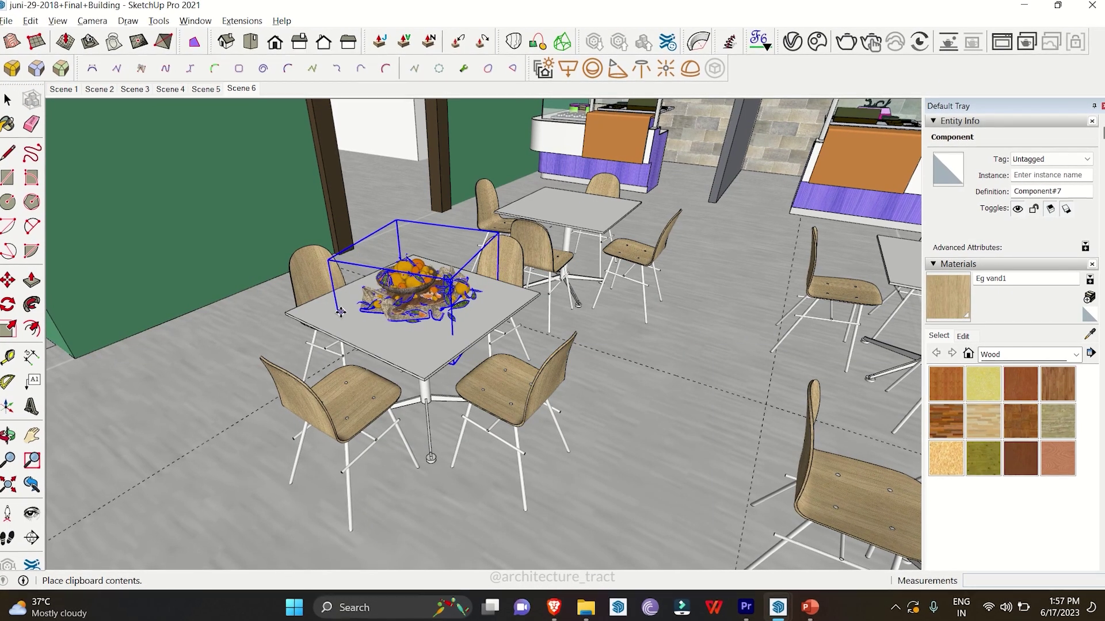
{"action": "left_click", "coordinate": [417, 271]}
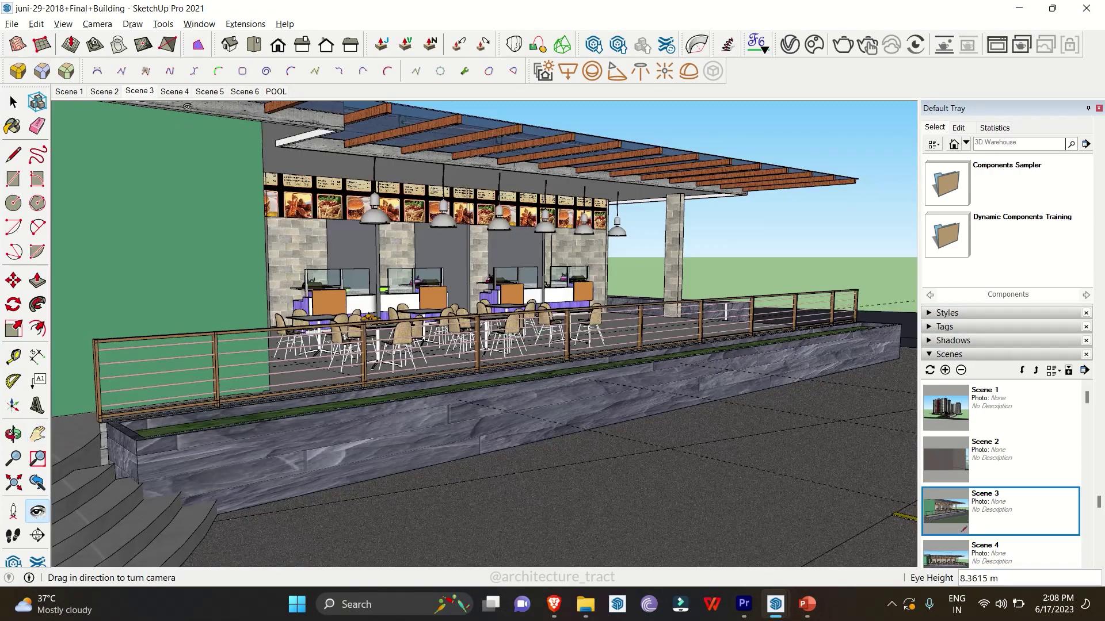
View saved scenes including Scene 4, and look around the building from a new camera position chosen in the POOL scene.
{"action": "left_click", "coordinate": [176, 91]}
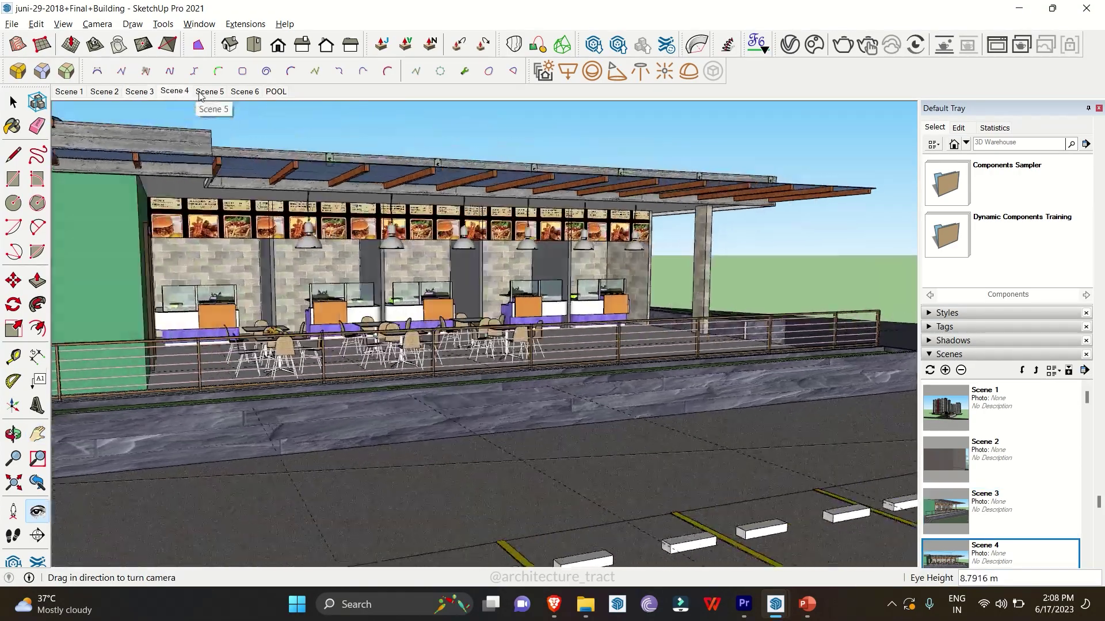
{"action": "left_click", "coordinate": [105, 92]}
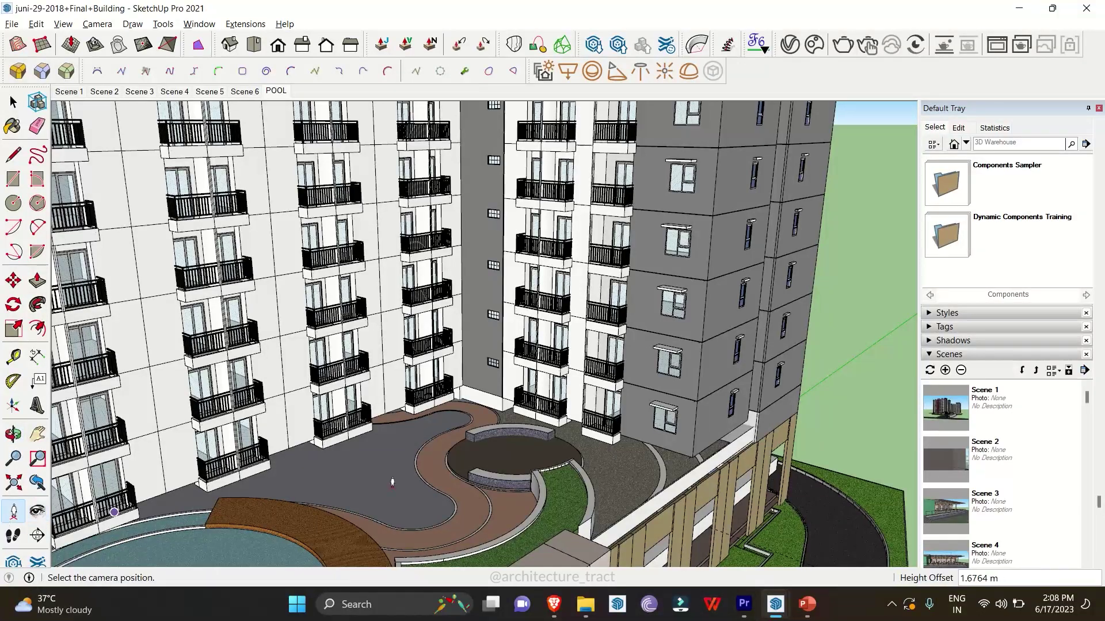
{"action": "left_click", "coordinate": [610, 456]}
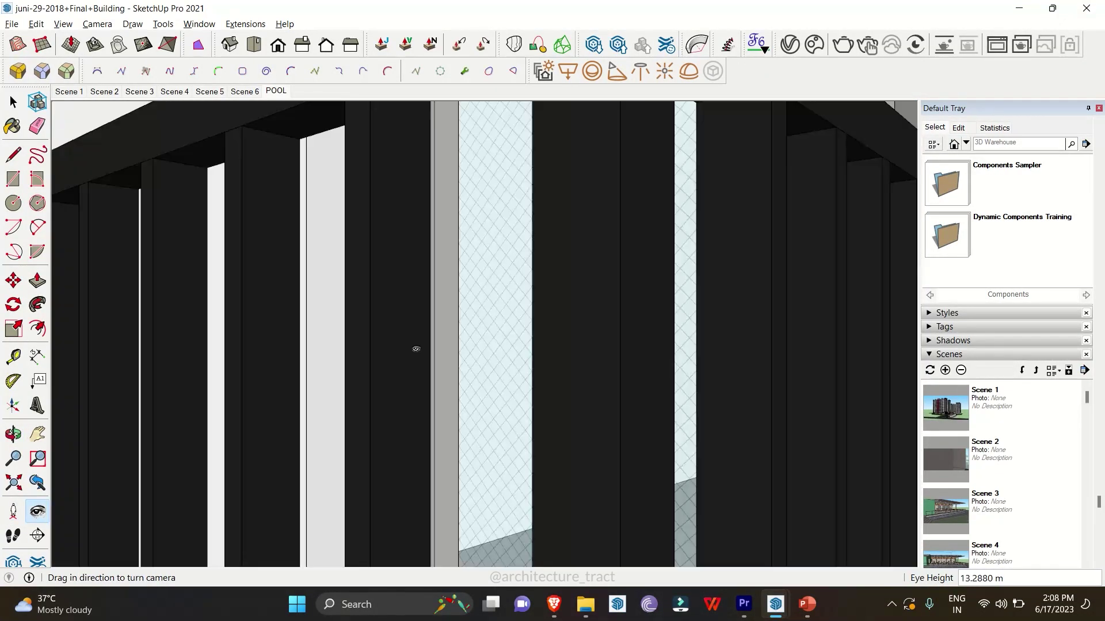
{"action": "left_click_drag", "start_coordinate": [414, 348], "coordinate": [473, 367]}
{"action": "key", "text": "z"}
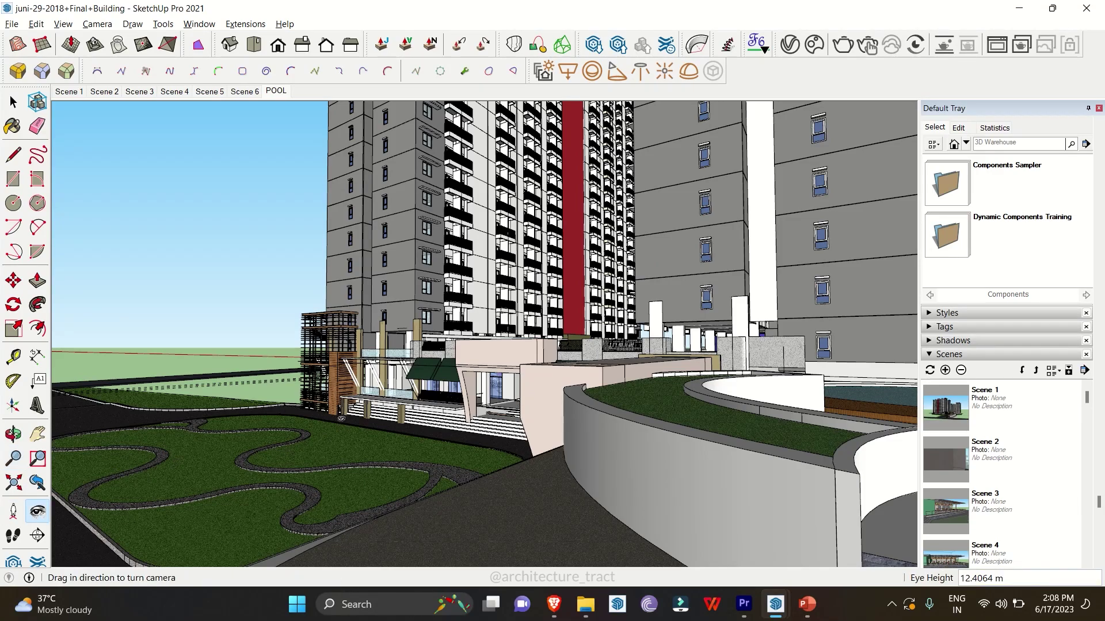
{"action": "left_click_drag", "start_coordinate": [341, 418], "coordinate": [107, 95]}
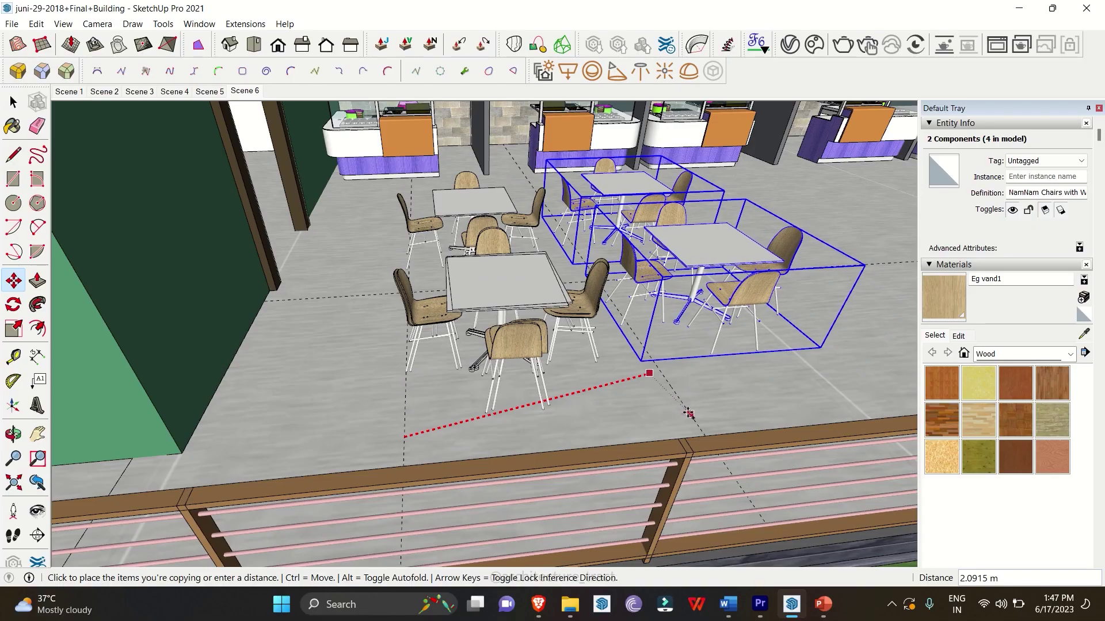
{"action": "scroll", "coordinate": [652, 461], "scroll_direction": "up", "scroll_amount": 3}
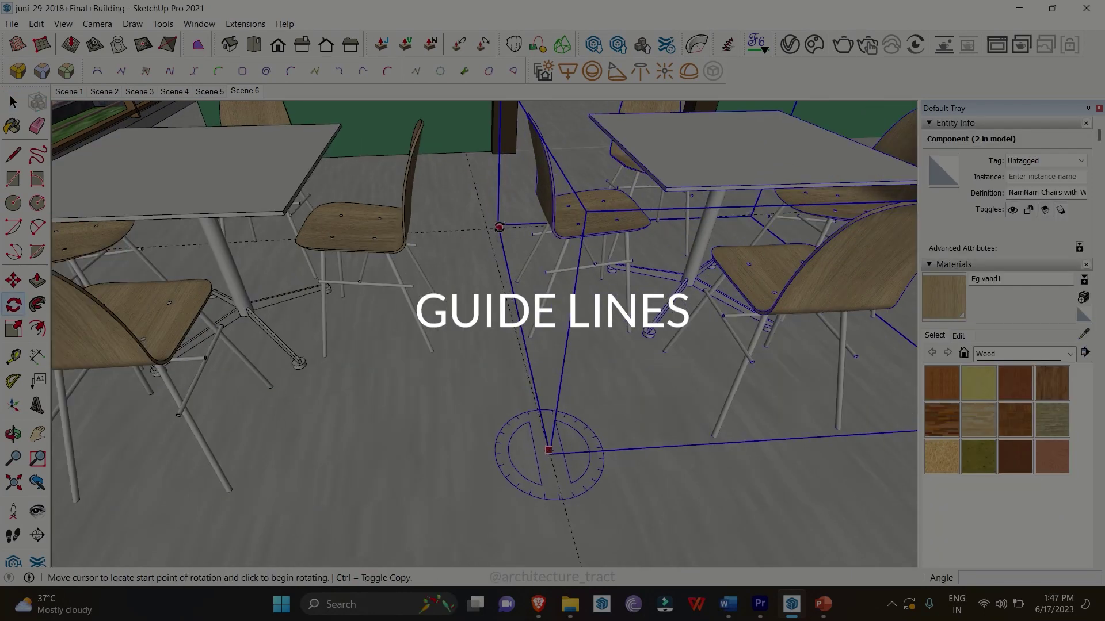
{"action": "left_click", "coordinate": [499, 226]}
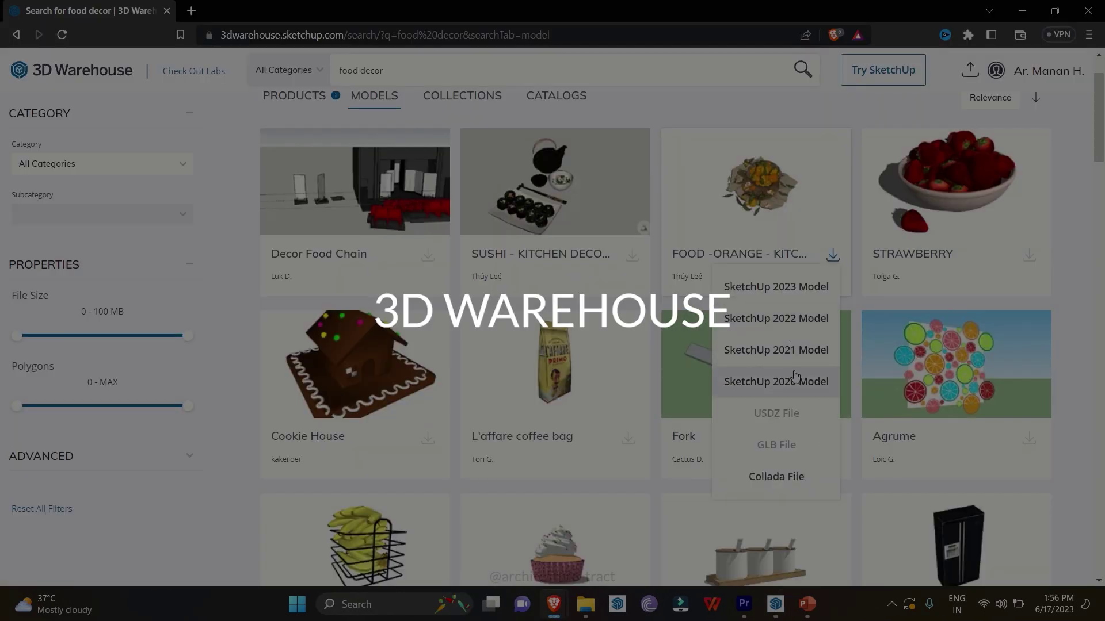
Download the orange kitchen food model from 3D Warehouse as a SketchUp 2020 model.
{"action": "left_click", "coordinate": [794, 376]}
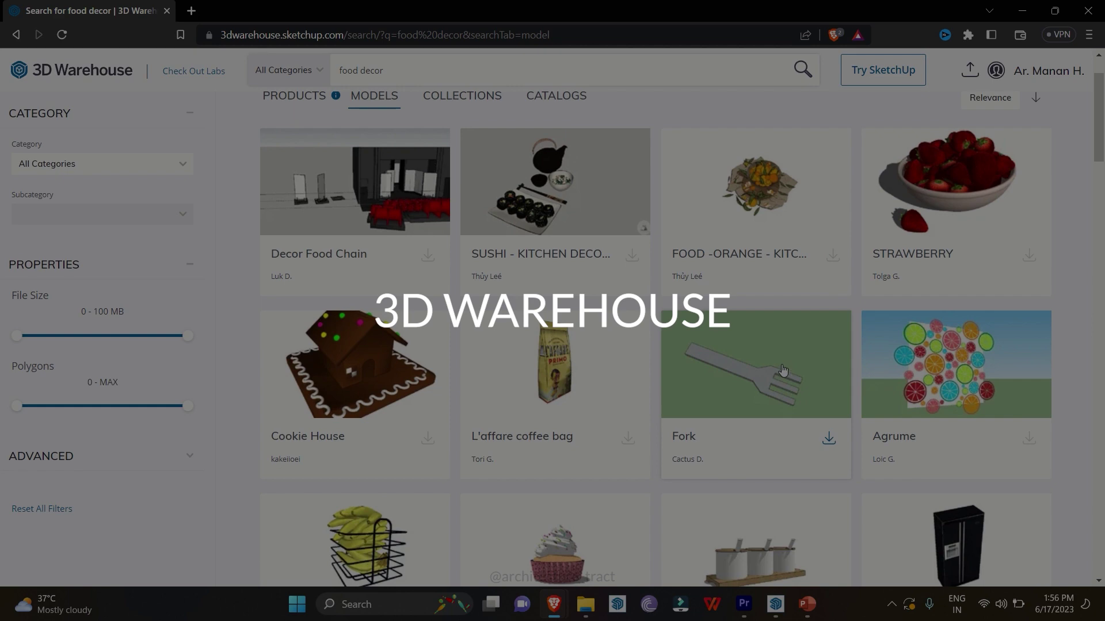